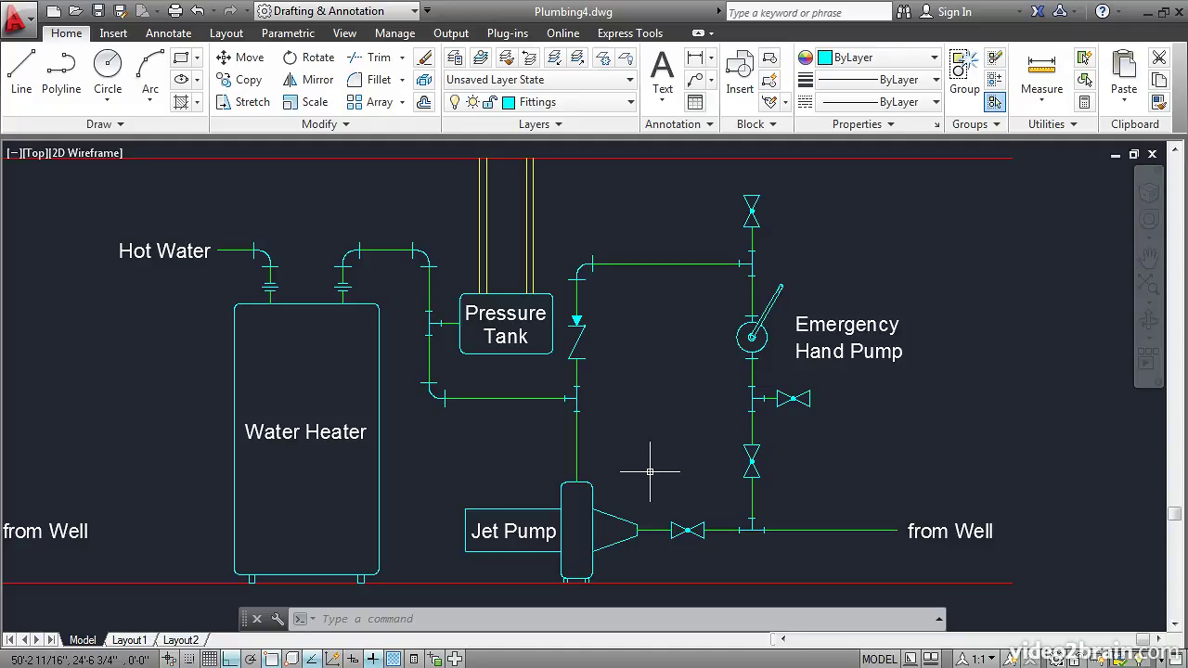
Copy the check valve above the jet pump horizontally into the empty space between it and the hand pump.
{"action": "left_click", "coordinate": [243, 79]}
{"action": "left_click", "coordinate": [577, 340]}
{"action": "key", "text": "Return"}
{"action": "left_click", "coordinate": [611, 383]}
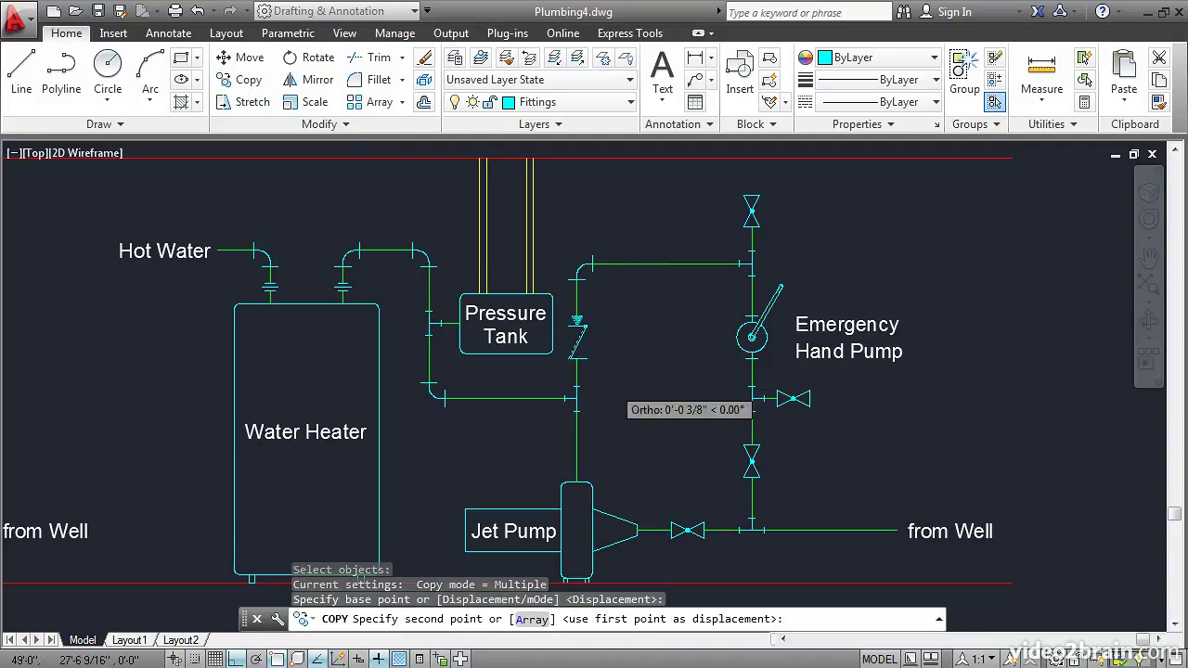
{"action": "left_click", "coordinate": [694, 395]}
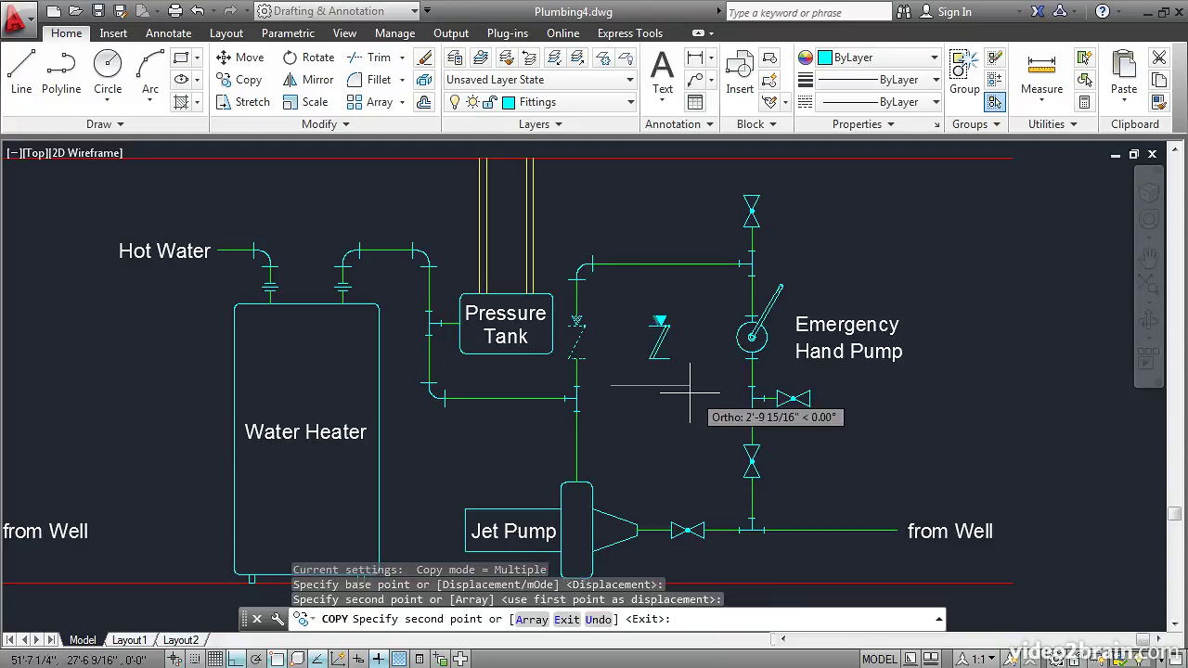
{"action": "key", "text": "Return"}
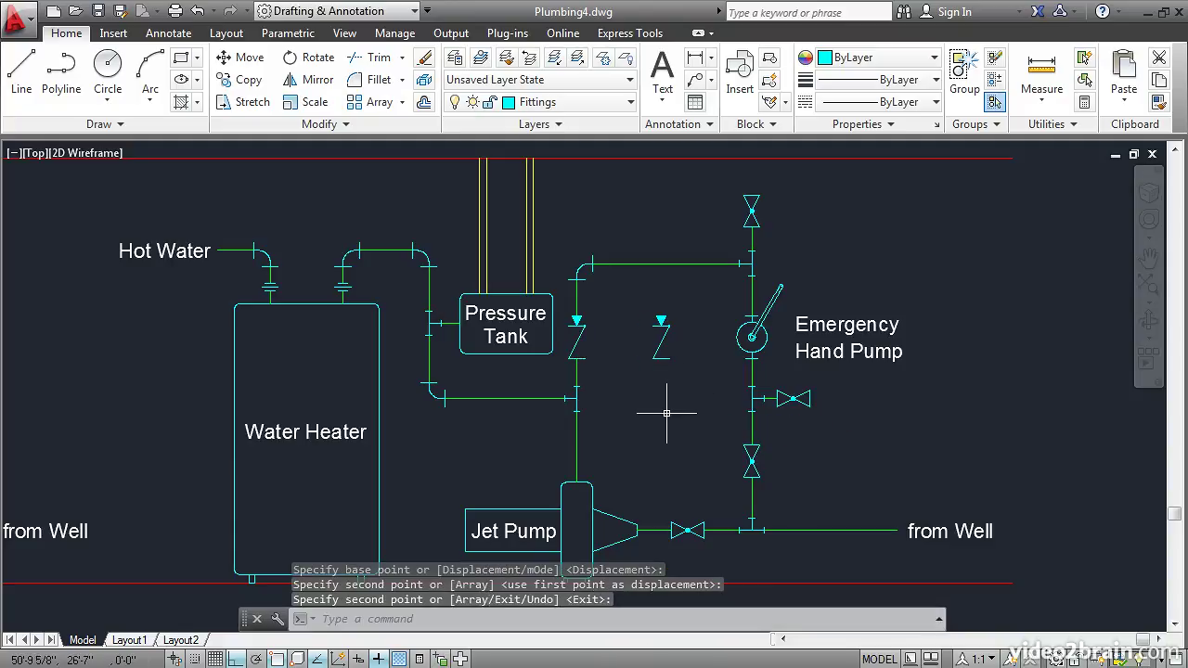
Copy the gate valve above the hand pump to just left of the check valve copy, with Ortho off.
{"action": "key", "text": "Return"}
{"action": "left_click", "coordinate": [752, 210]}
{"action": "key", "text": "Return"}
{"action": "left_click", "coordinate": [725, 216]}
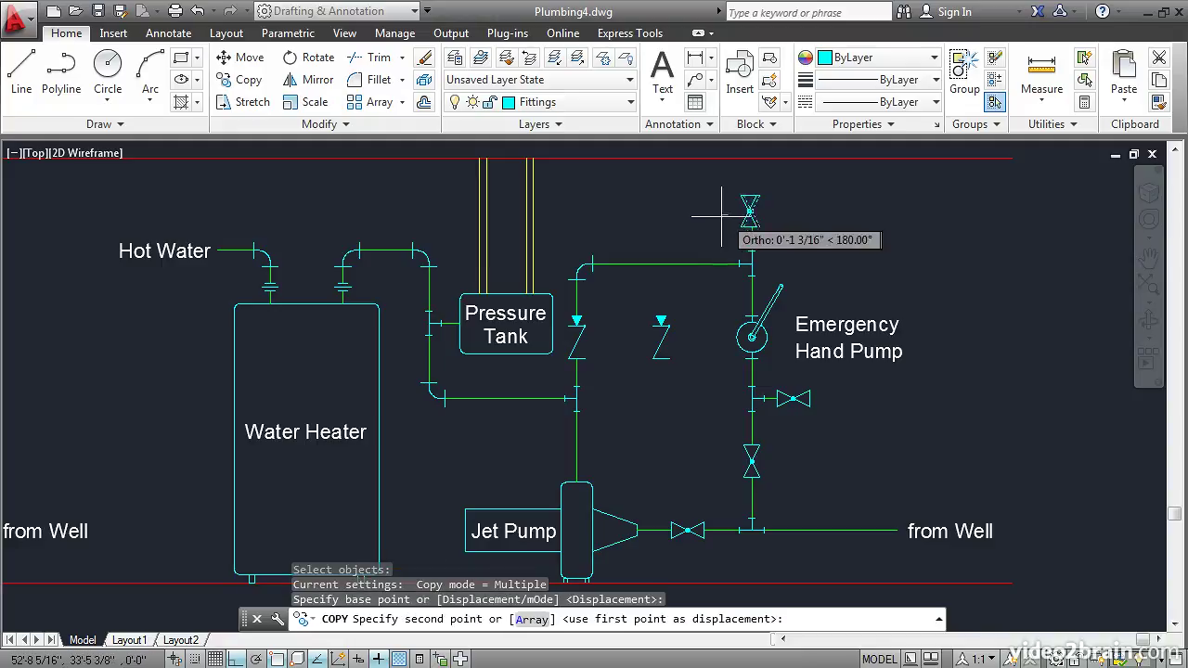
{"action": "key", "text": "F8"}
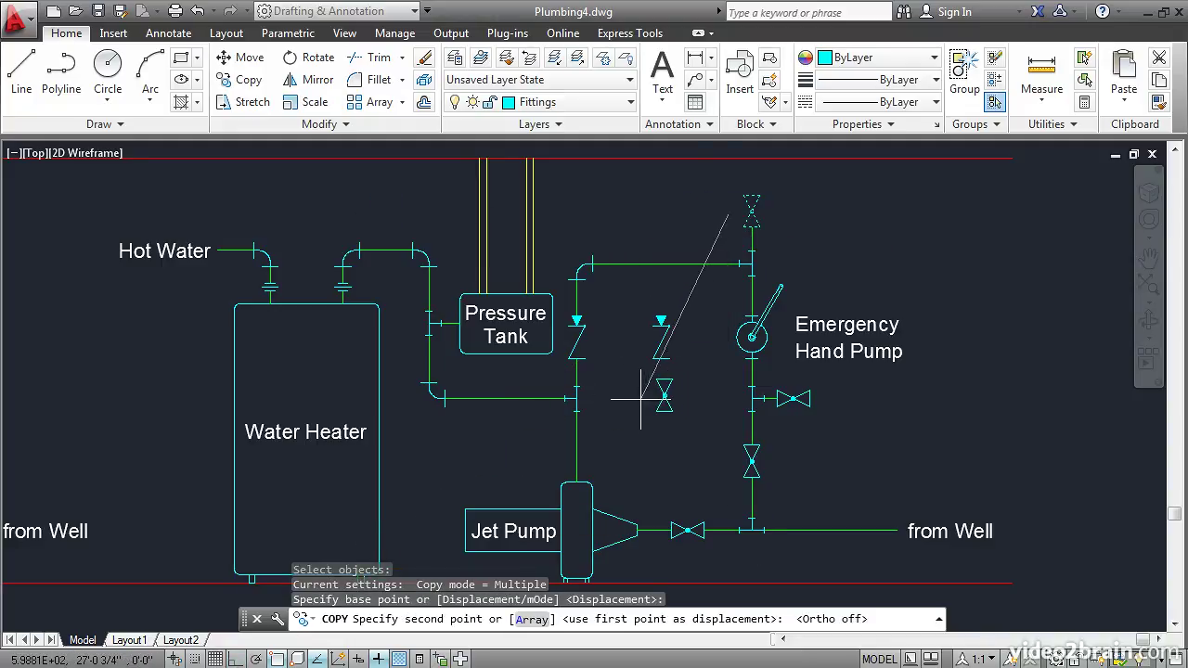
{"action": "left_click", "coordinate": [613, 346]}
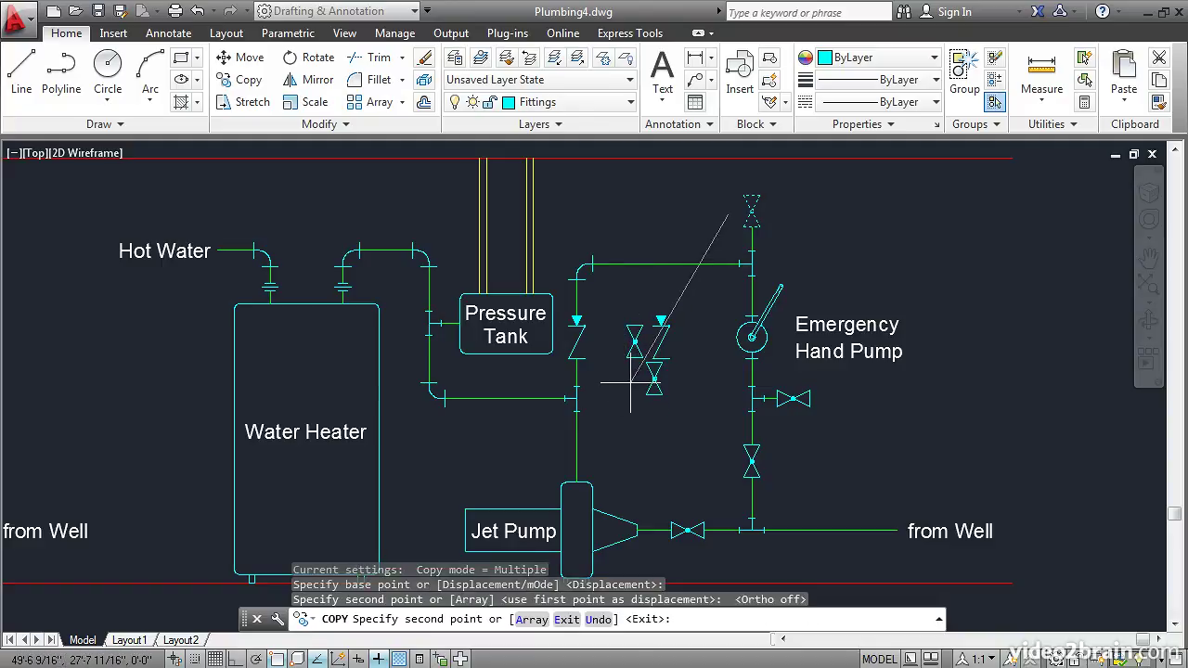
{"action": "key", "text": "Return"}
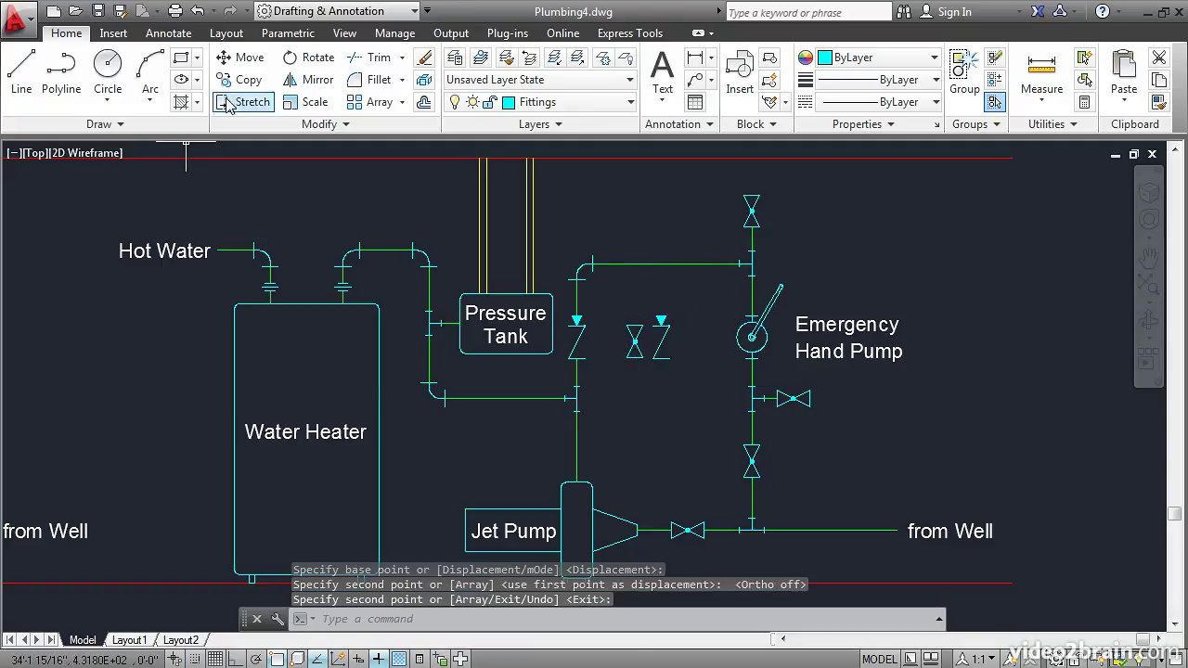
Rotate both valve copies 90° about the centre of the gate valve copy so they lie horizontally.
{"action": "left_click", "coordinate": [307, 58]}
{"action": "left_click", "coordinate": [681, 373]}
{"action": "left_click", "coordinate": [612, 307]}
{"action": "key", "text": "Return"}
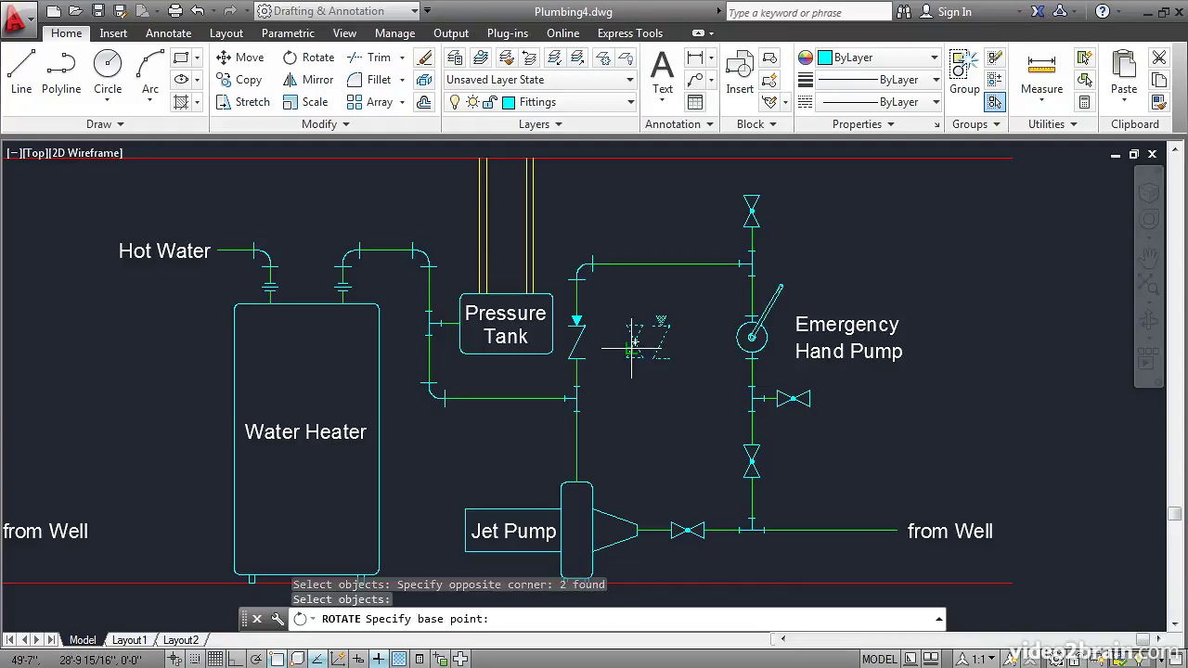
{"action": "left_click", "coordinate": [637, 344]}
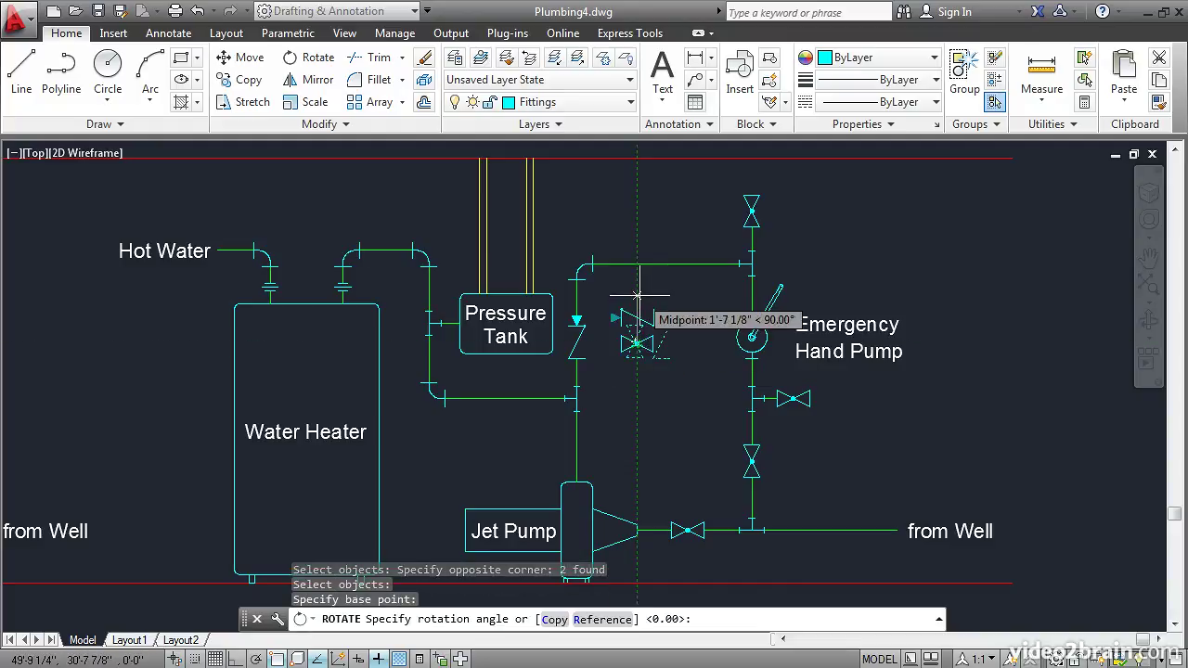
Move the check valve copy so its lower-right corner meets the upper-right corner of the gate valve copy.
{"action": "scroll", "coordinate": [627, 343], "scroll_direction": "up", "scroll_amount": 5}
{"action": "mouse_move", "coordinate": [630, 307]}
{"action": "middle_mouse_down"}
{"action": "mouse_move", "coordinate": [583, 395]}
{"action": "mouse_move", "coordinate": [631, 367]}
{"action": "middle_mouse_up"}
{"action": "scroll", "coordinate": [582, 393], "scroll_direction": "up", "scroll_amount": 2}
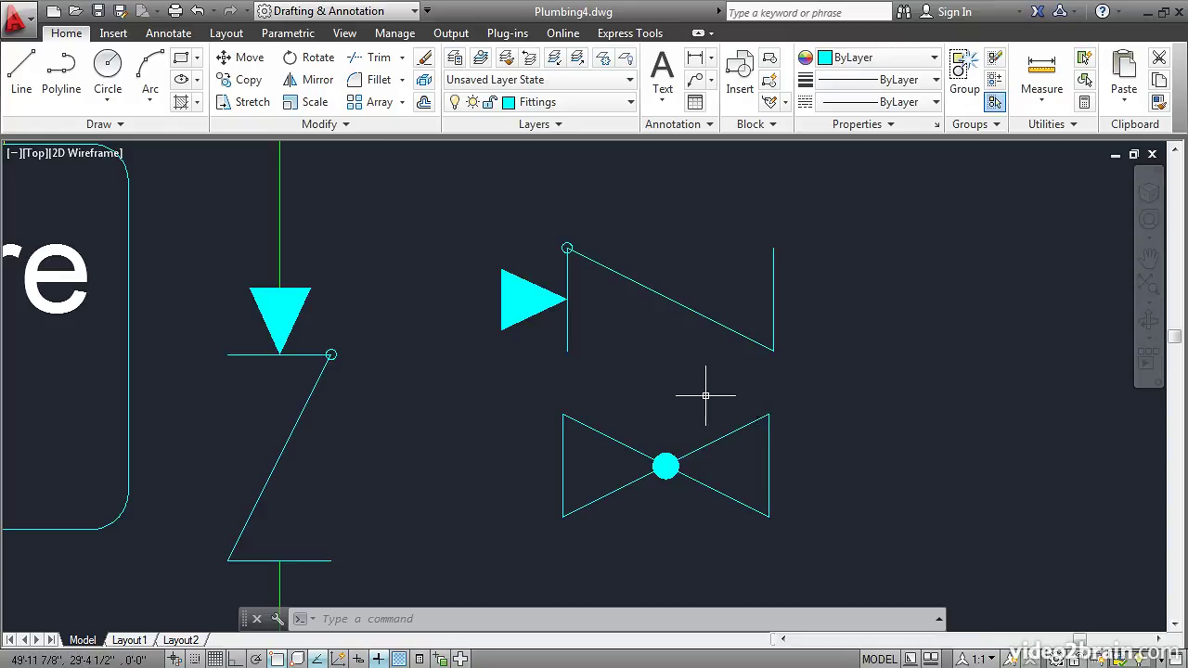
{"action": "left_click", "coordinate": [244, 56]}
{"action": "left_click", "coordinate": [710, 323]}
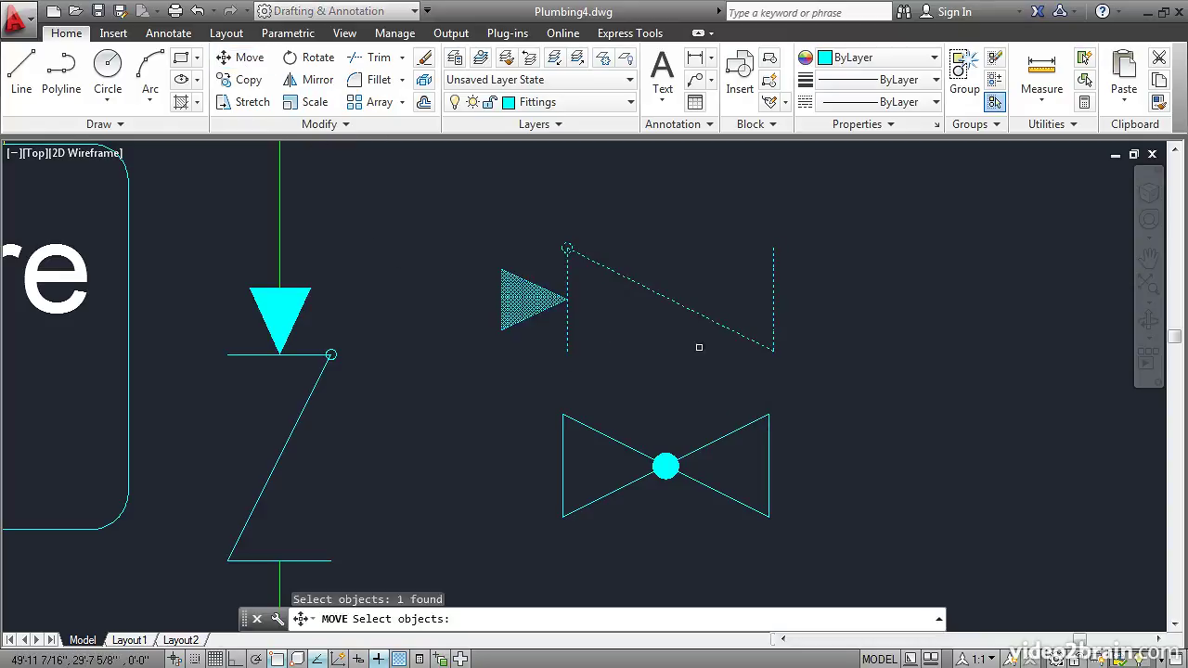
{"action": "key", "text": "Return"}
{"action": "left_click", "coordinate": [774, 351]}
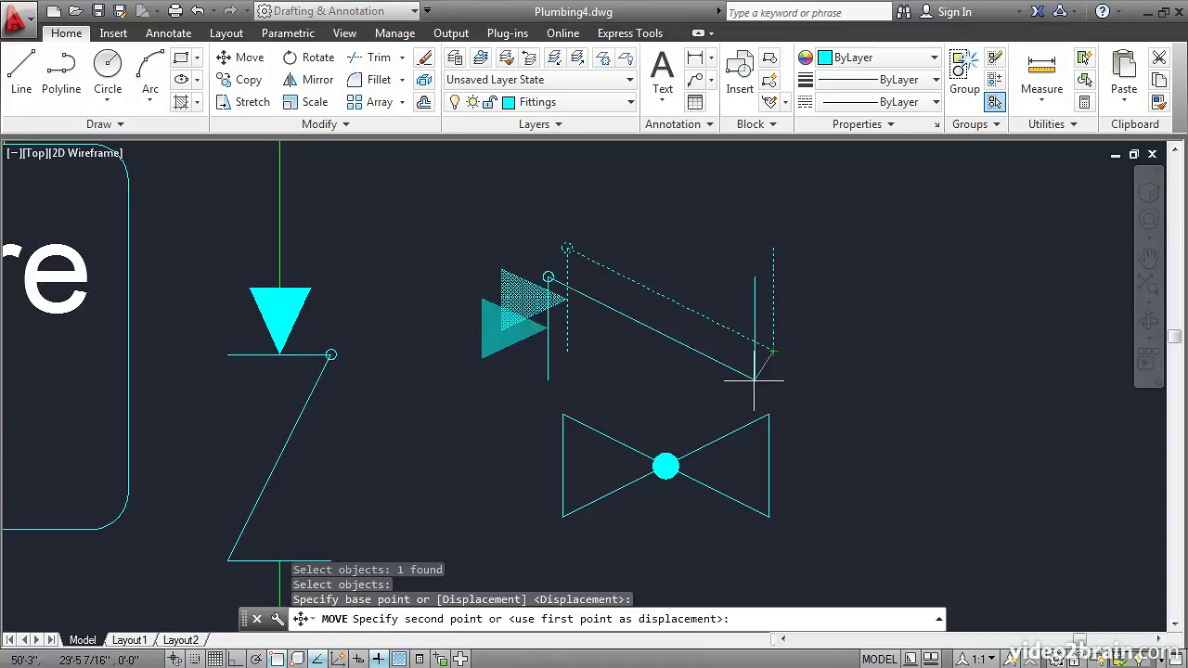
{"action": "left_click", "coordinate": [769, 414]}
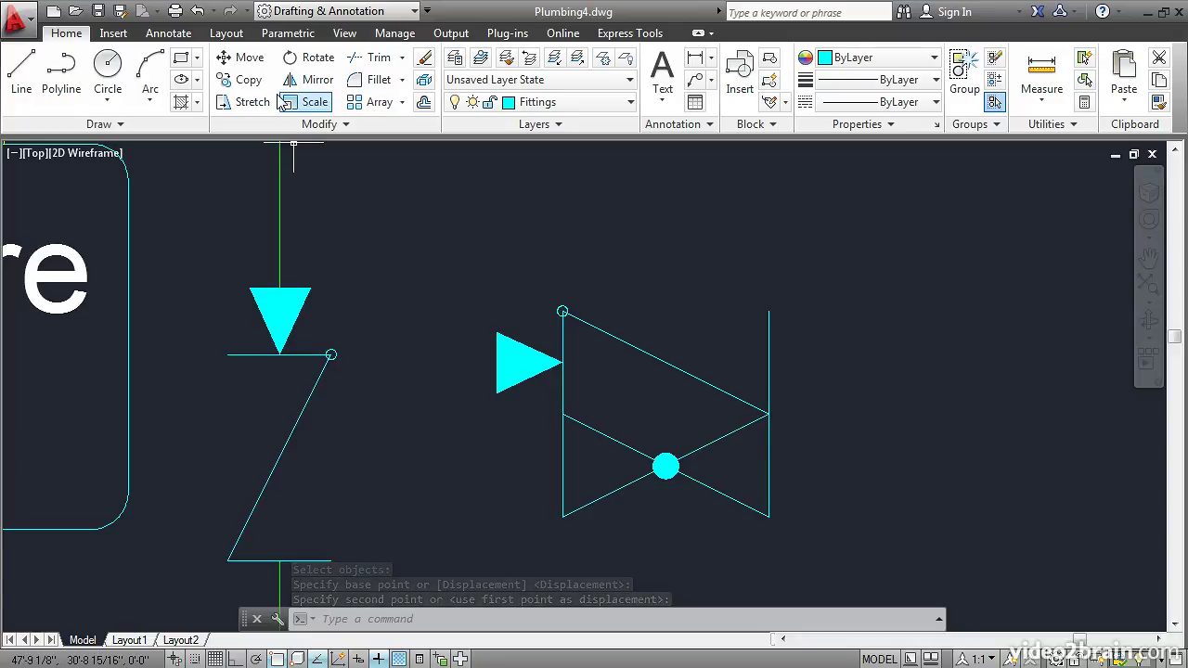
Move the check valve copy straight up a short distance clear of the gate valve, with Ortho on.
{"action": "left_click", "coordinate": [244, 57]}
{"action": "left_click", "coordinate": [645, 349]}
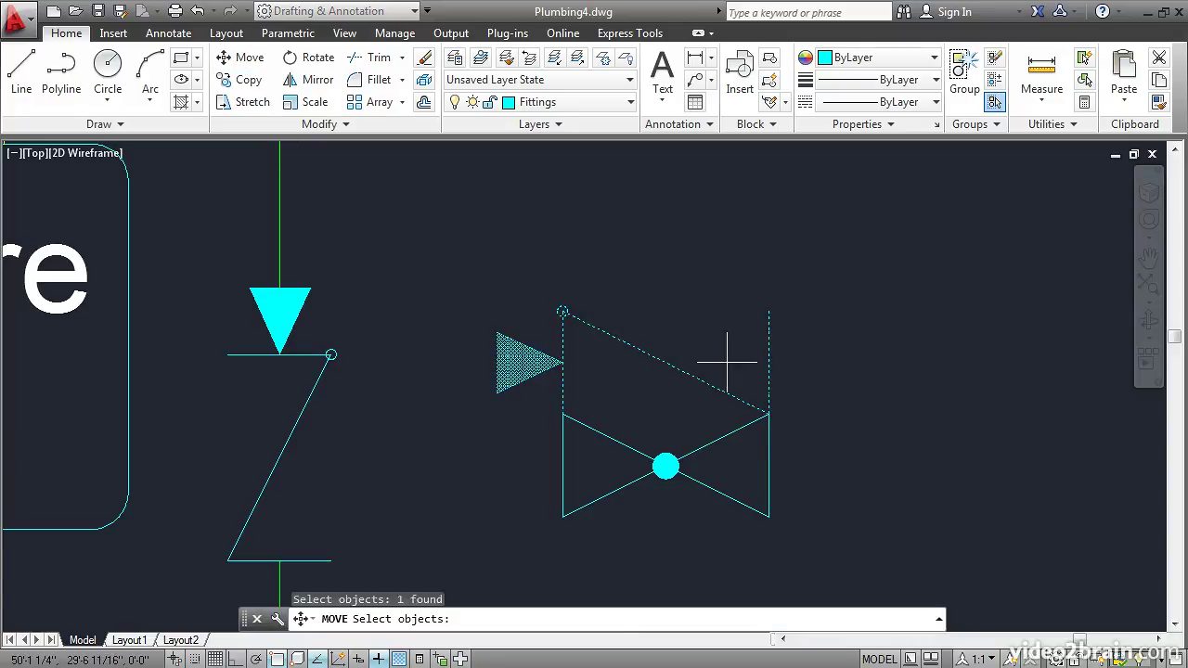
{"action": "key", "text": "Return"}
{"action": "left_click", "coordinate": [800, 373]}
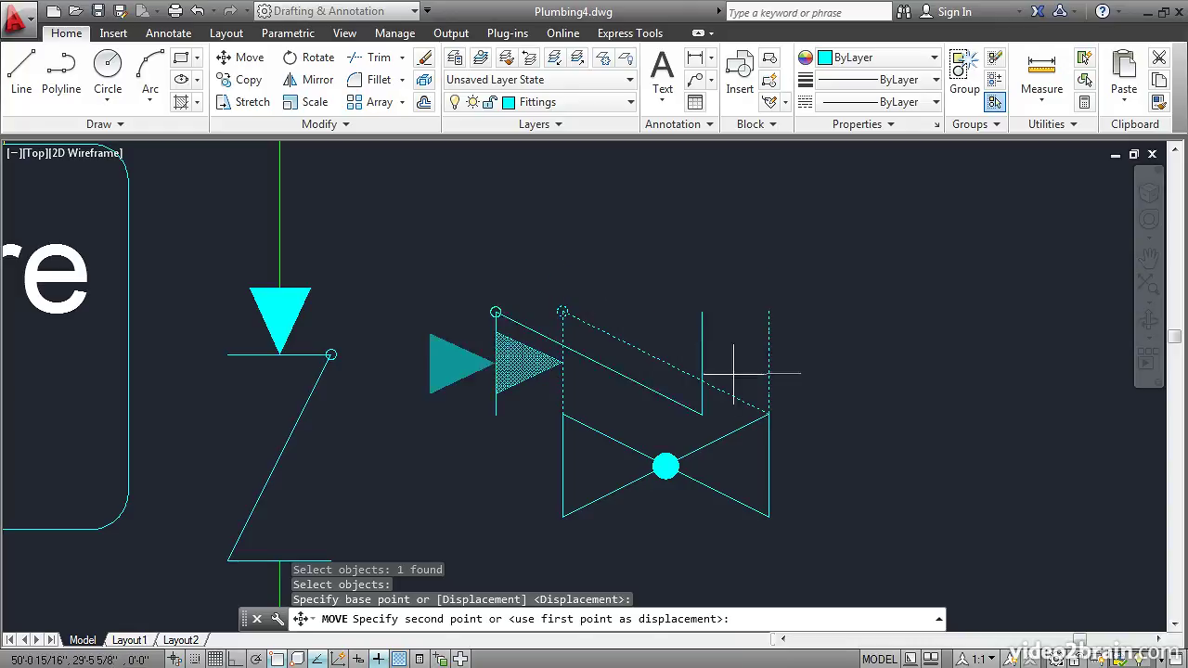
{"action": "left_click", "coordinate": [236, 659]}
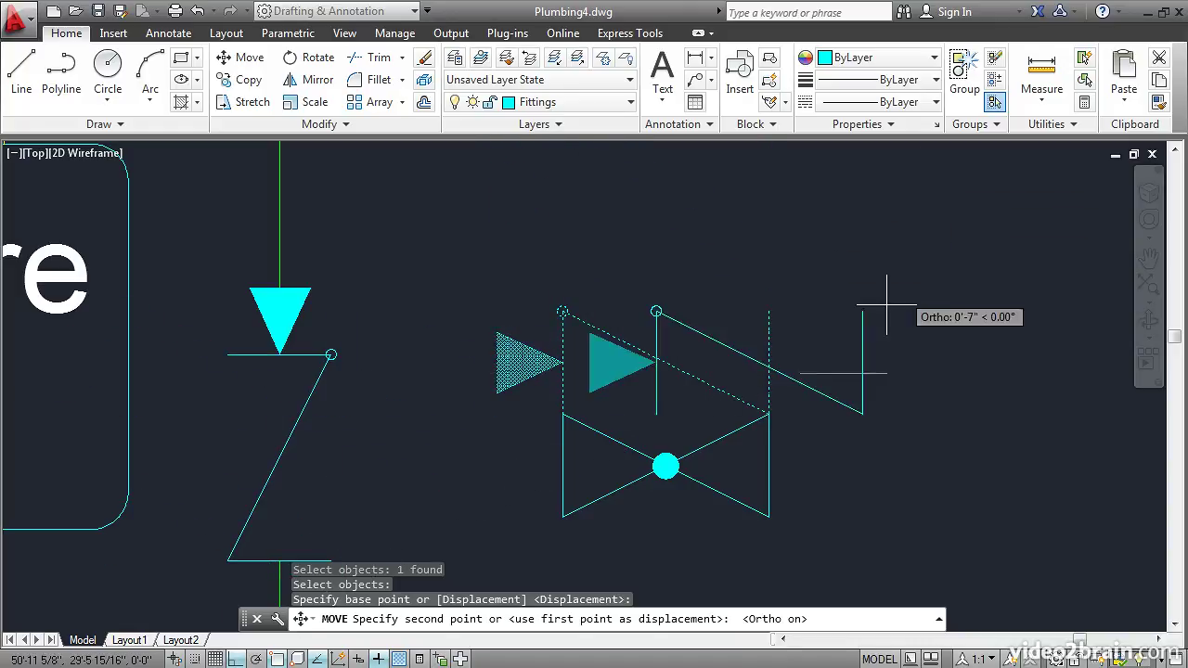
{"action": "left_click", "coordinate": [791, 325]}
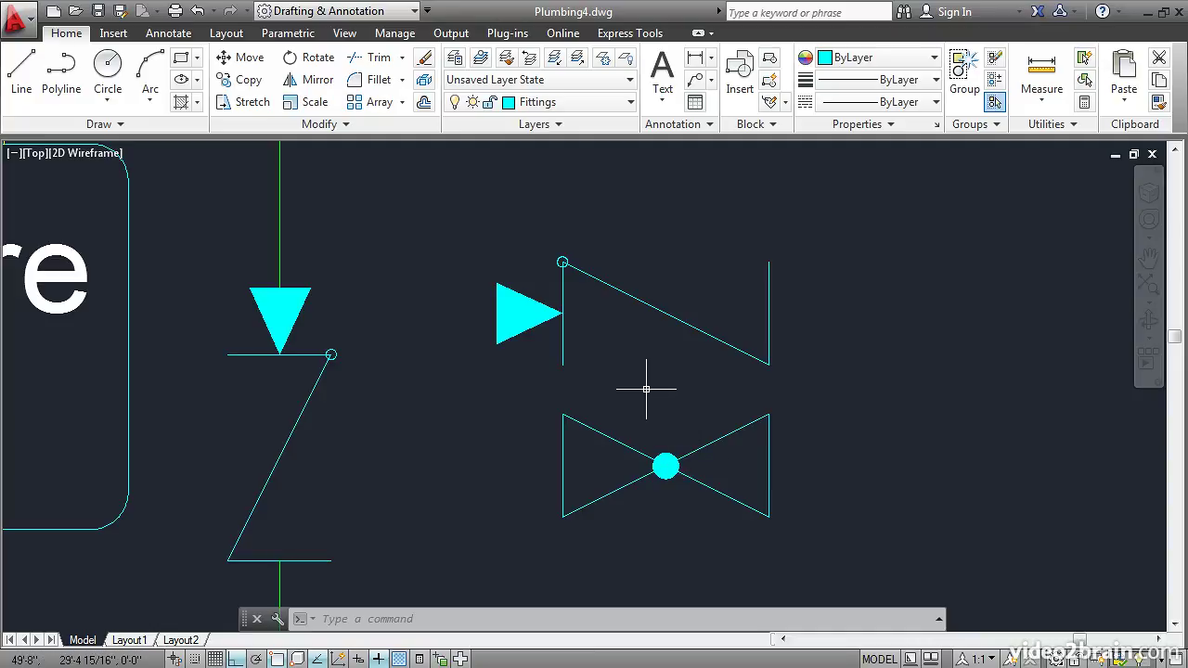
Open the check valve copy's block for in-place editing.
{"action": "left_click", "coordinate": [564, 321]}
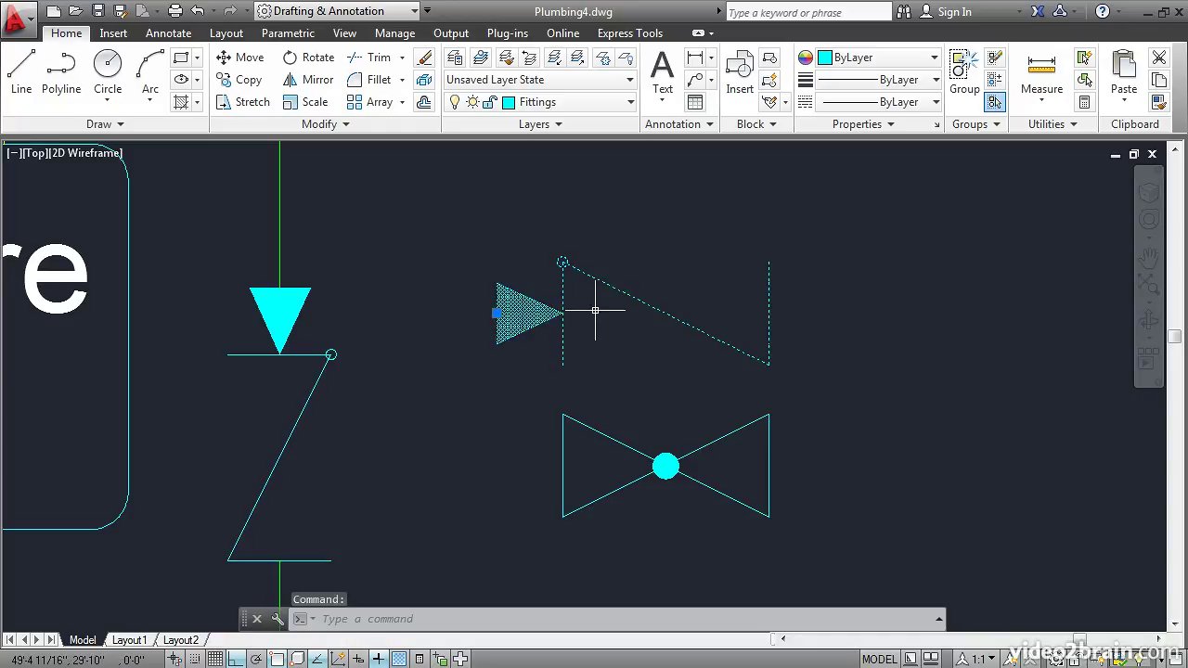
{"action": "right_click", "coordinate": [595, 310]}
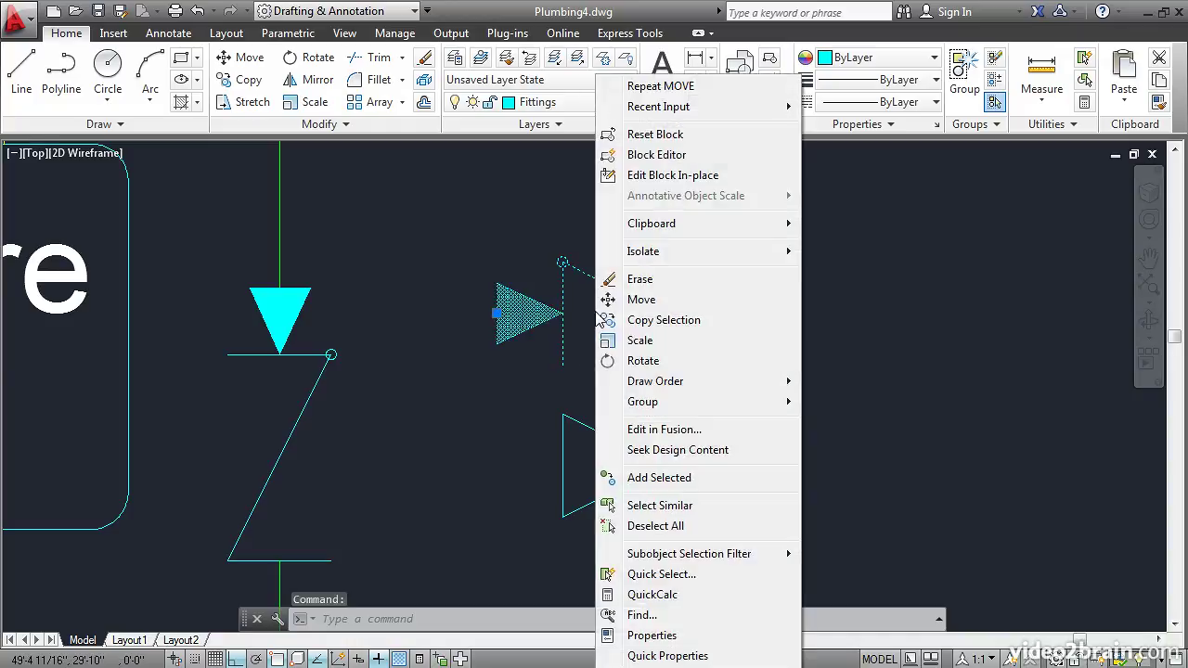
{"action": "left_click", "coordinate": [681, 177]}
{"action": "left_click", "coordinate": [567, 477]}
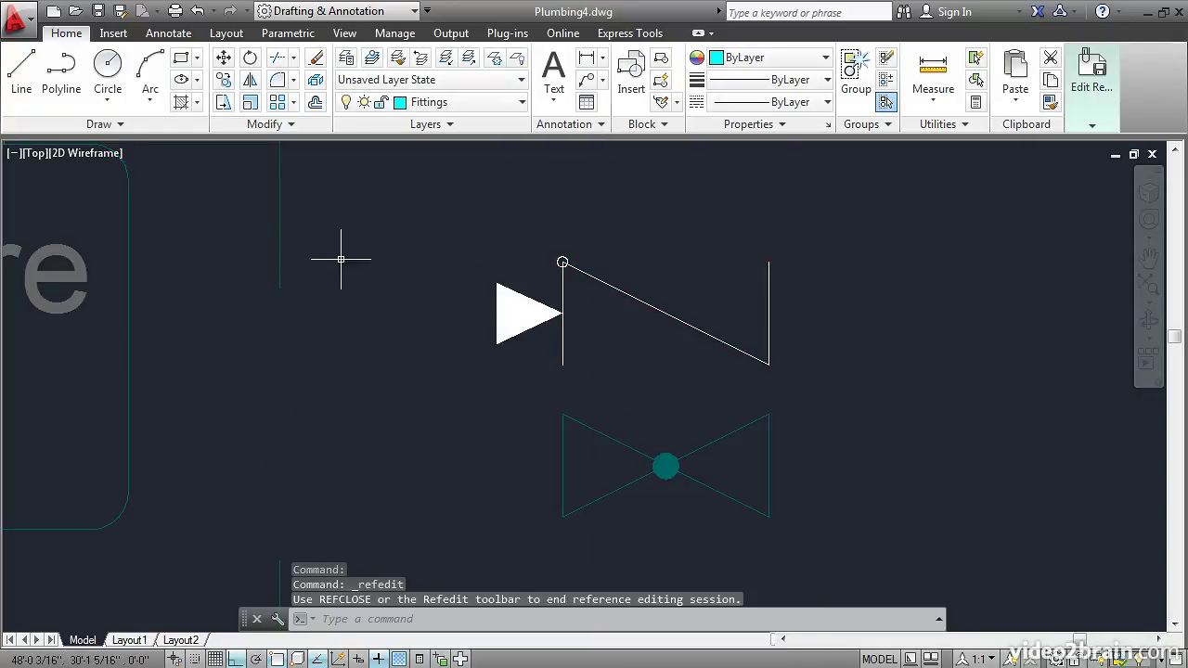
Stretch the check valve's arrow end inward by the arrow's length, from the midpoint of its base to its tip.
{"action": "left_click", "coordinate": [224, 101]}
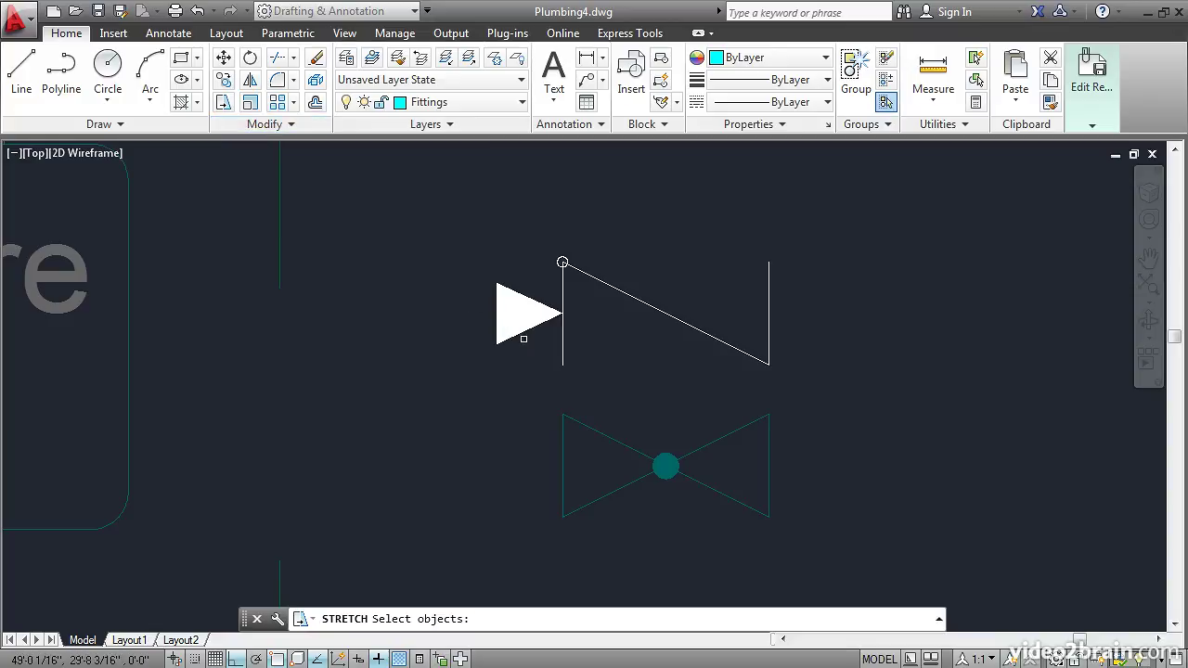
{"action": "left_click", "coordinate": [605, 375]}
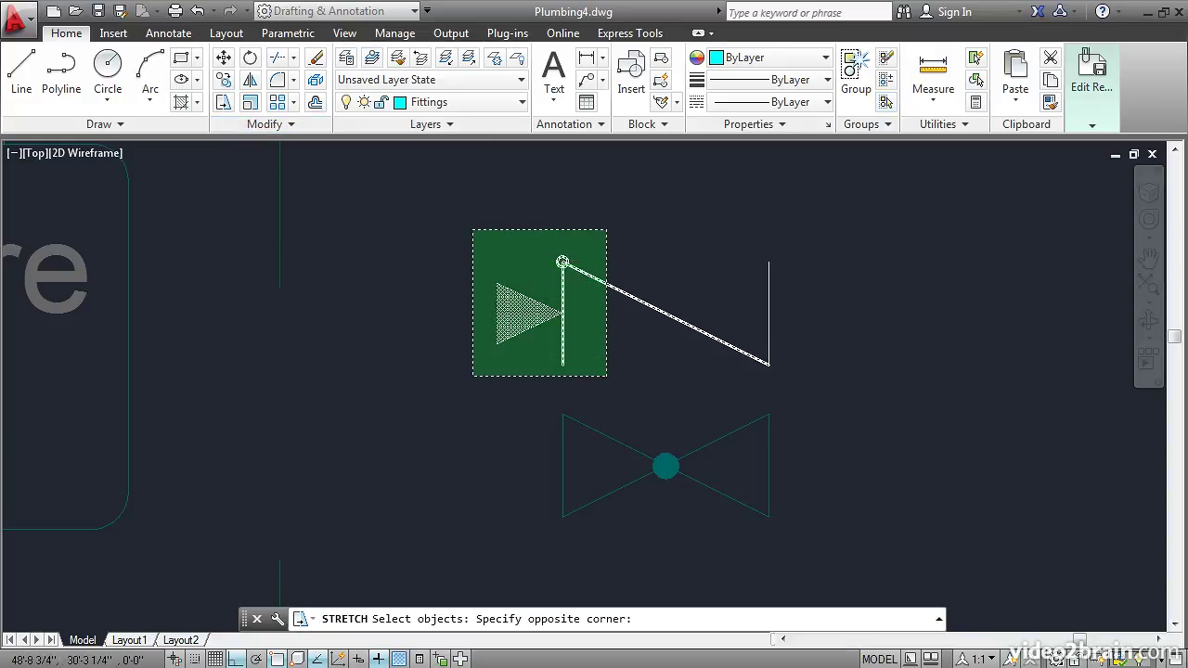
{"action": "left_click", "coordinate": [474, 230]}
{"action": "key", "text": "Return"}
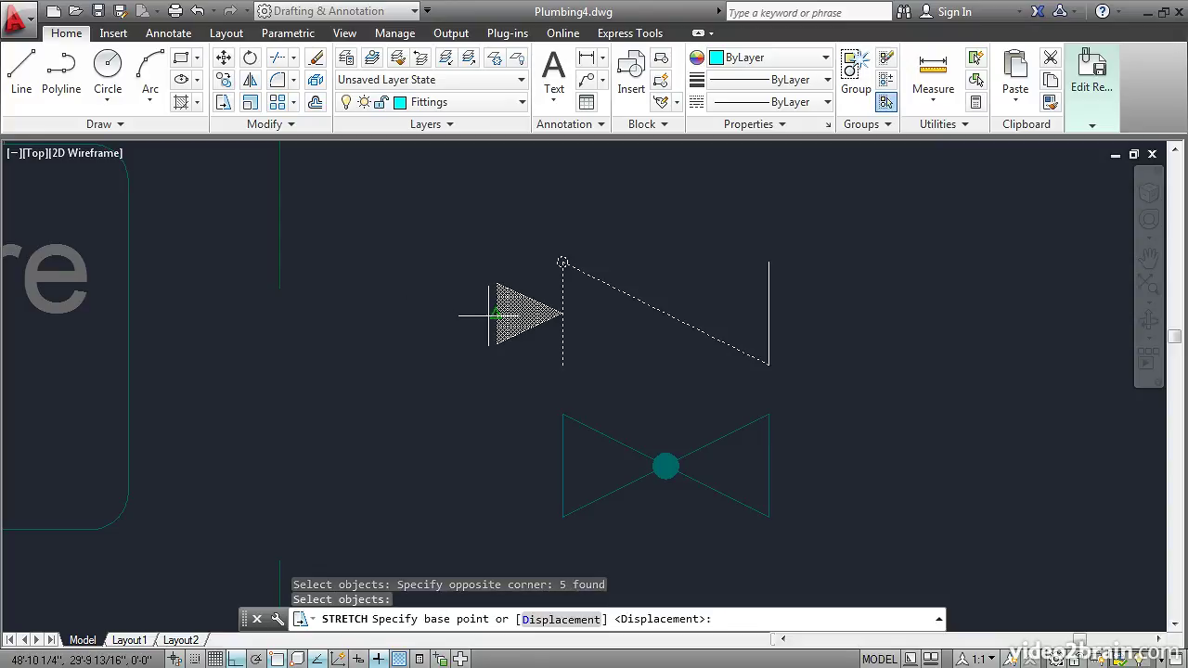
{"action": "left_click", "coordinate": [496, 313]}
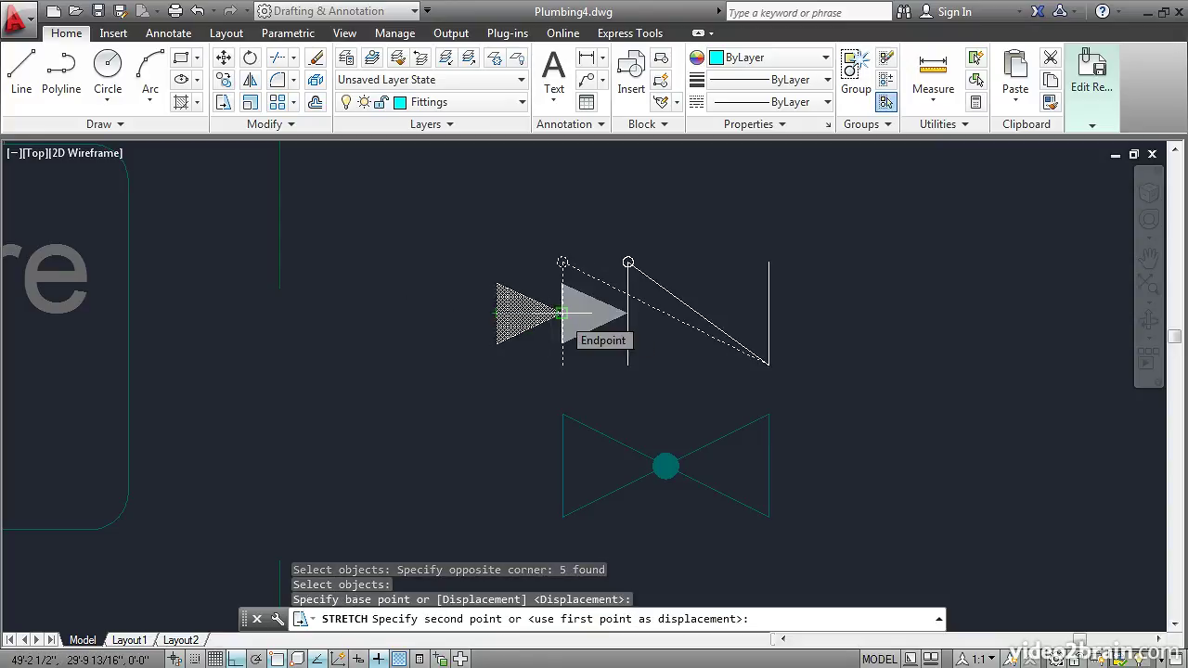
{"action": "left_click", "coordinate": [563, 313]}
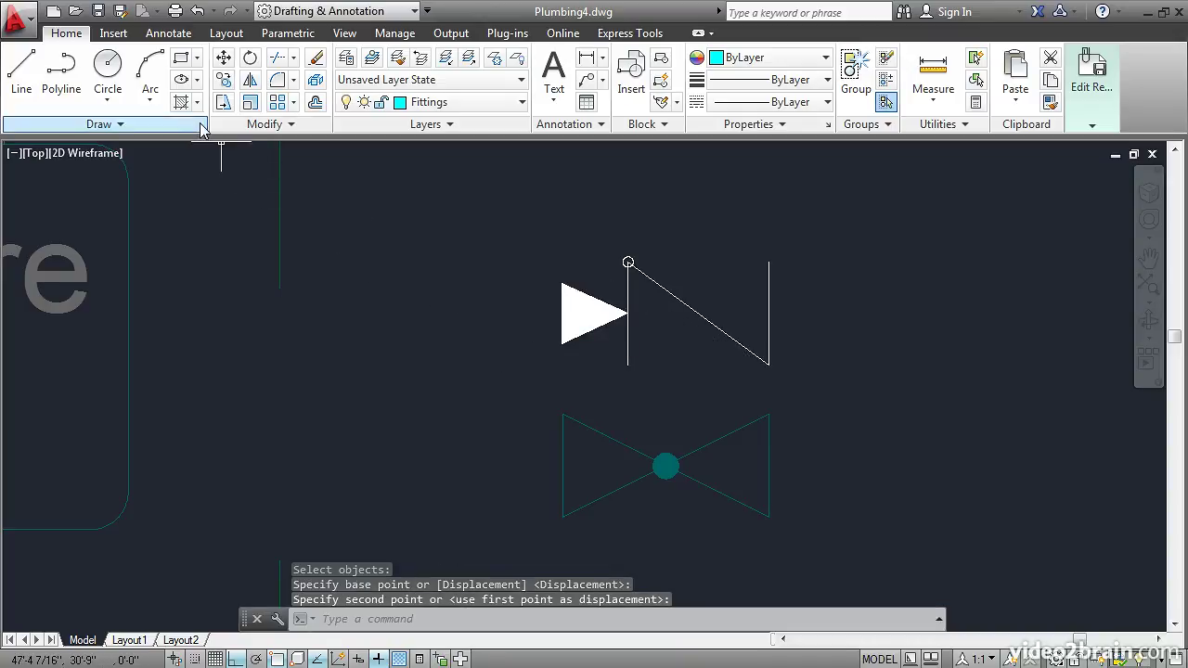
Erase the small circles at the upper-left corner of the check valve.
{"action": "left_click", "coordinate": [315, 57]}
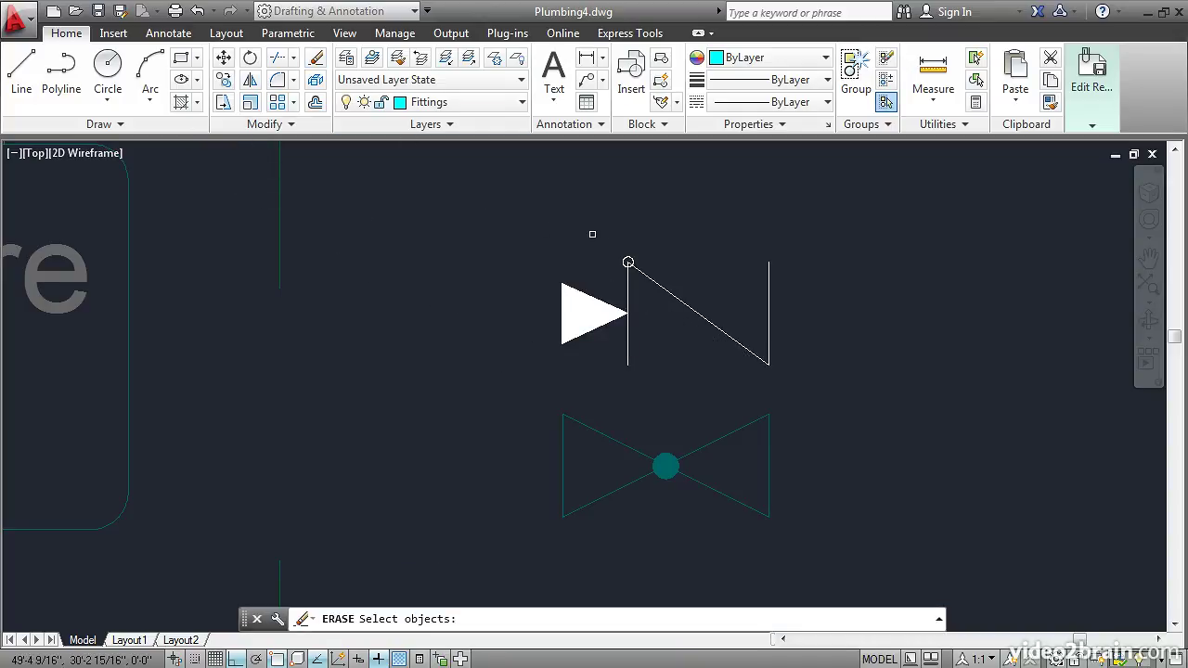
{"action": "left_click", "coordinate": [604, 234]}
{"action": "left_click", "coordinate": [656, 283]}
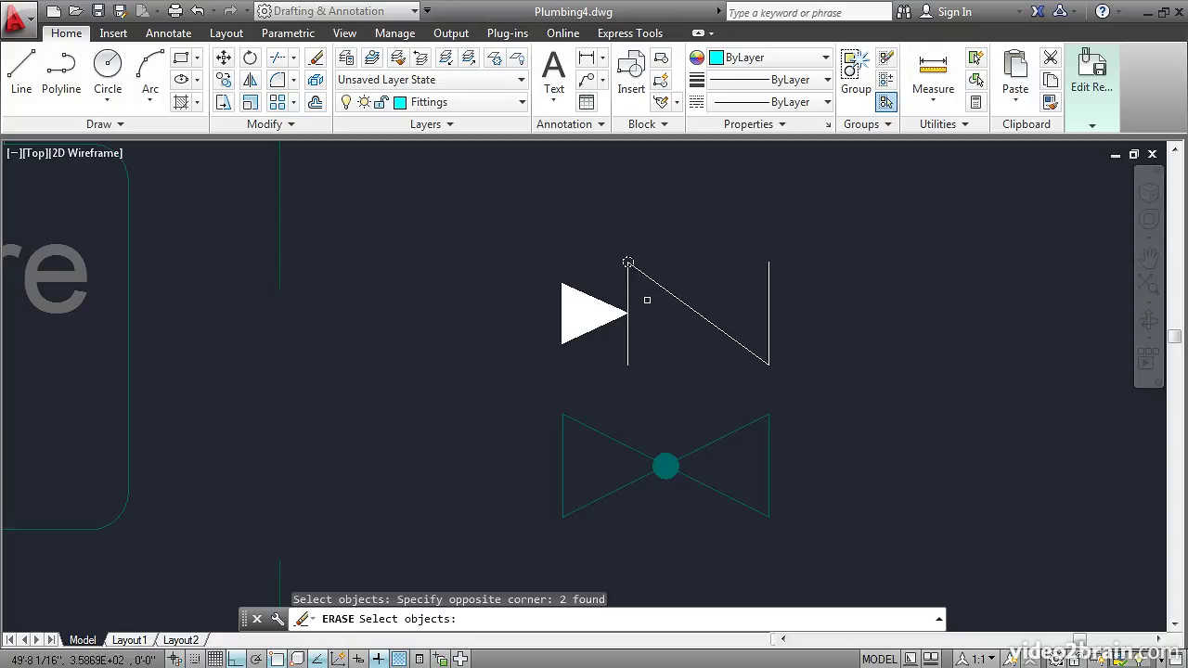
{"action": "key", "text": "Return"}
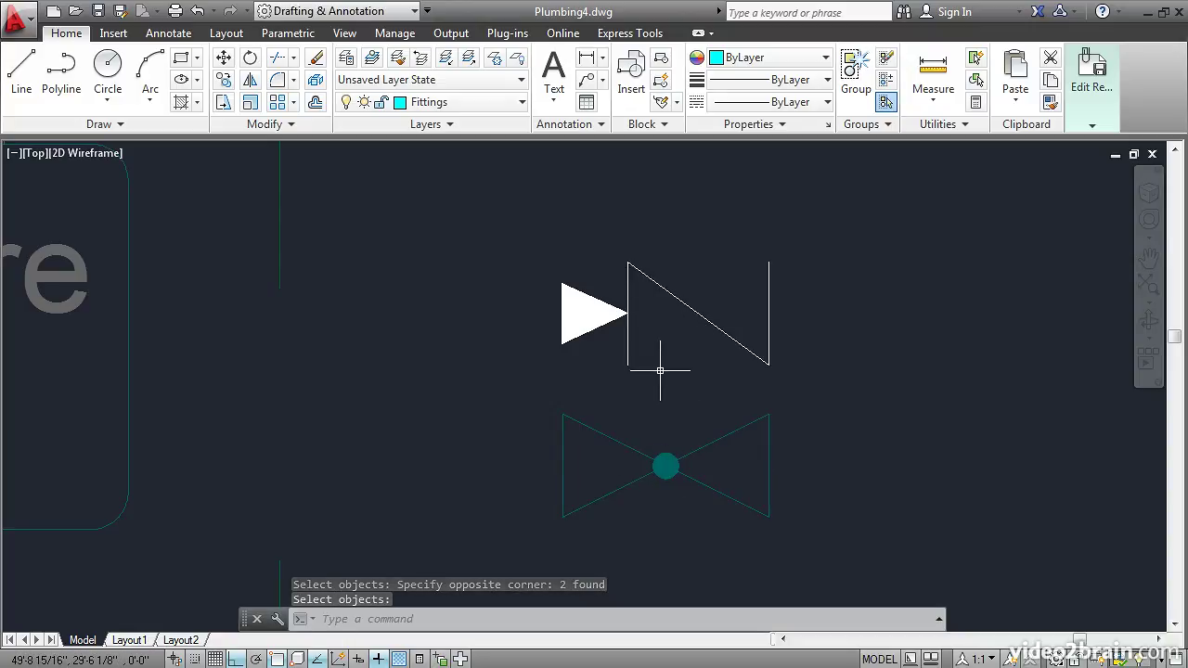
Draw a donut with inside diameter 0 and the gate valve dot's outside diameter, centred on the check valve's upper-left endpoint.
{"action": "type", "text": "do"}
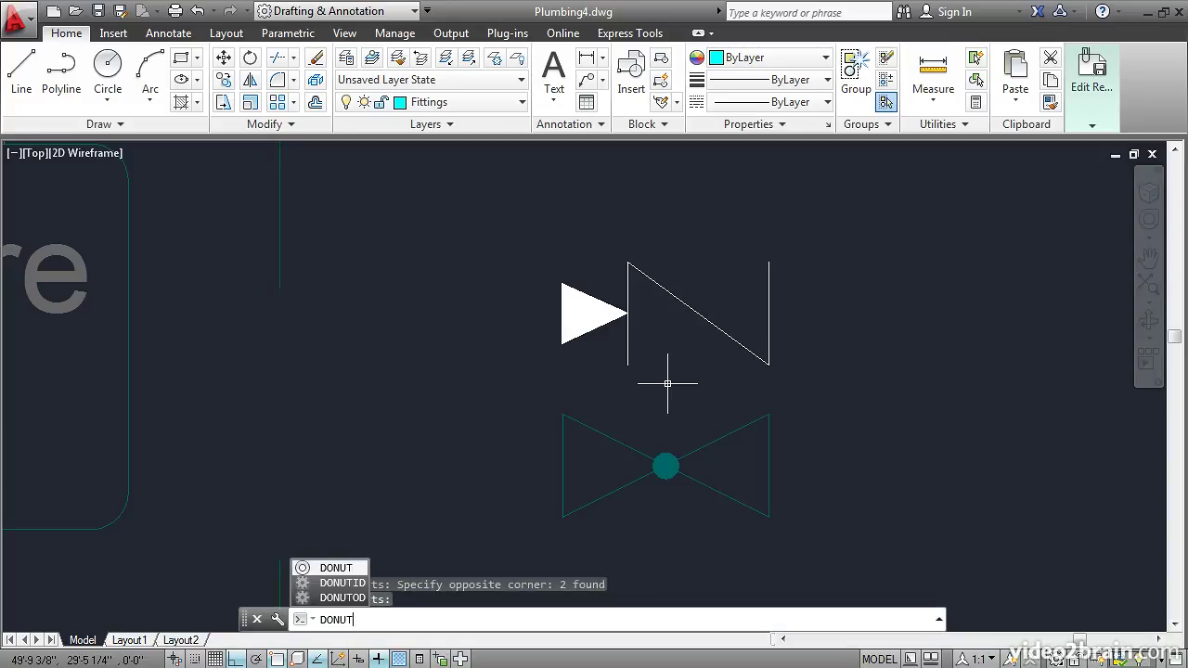
{"action": "key", "text": "Return"}
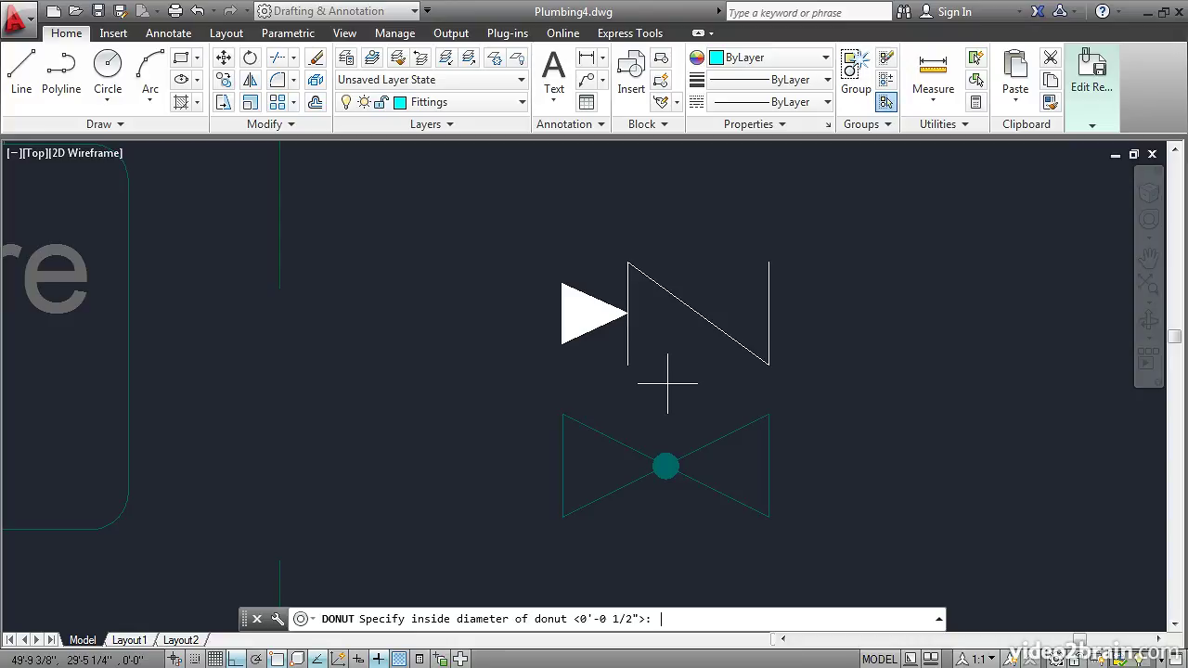
{"action": "key", "text": "Return"}
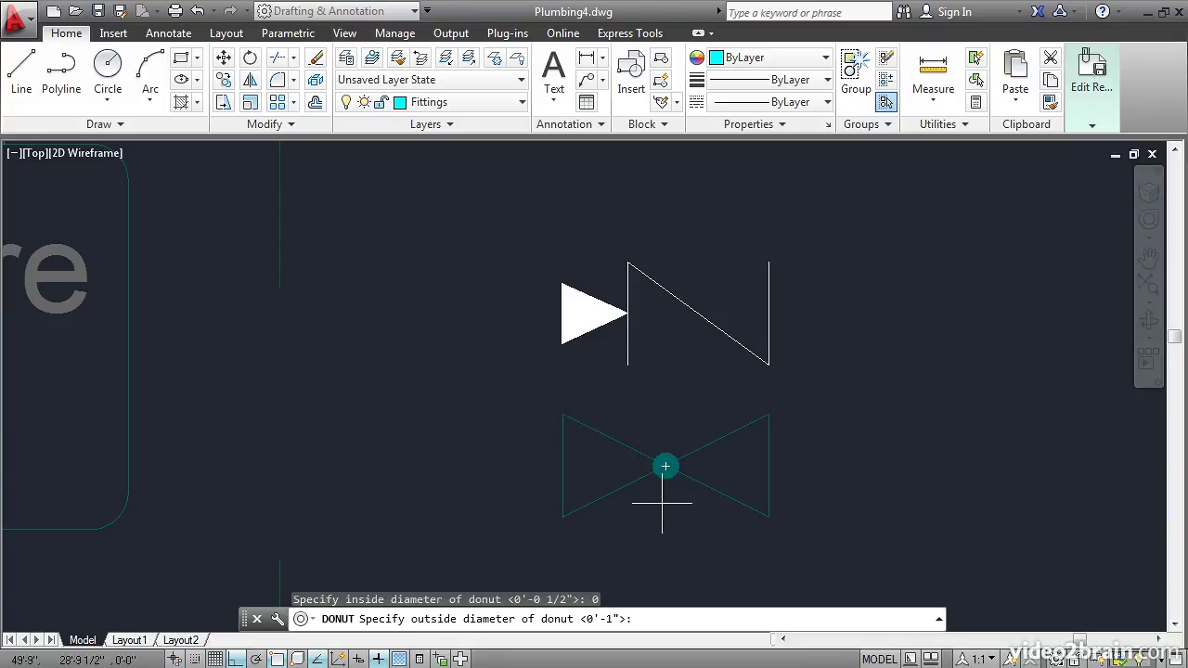
{"action": "scroll", "coordinate": [663, 504], "scroll_direction": "up", "scroll_amount": 4}
{"action": "scroll", "coordinate": [663, 473], "scroll_direction": "up", "scroll_amount": 2}
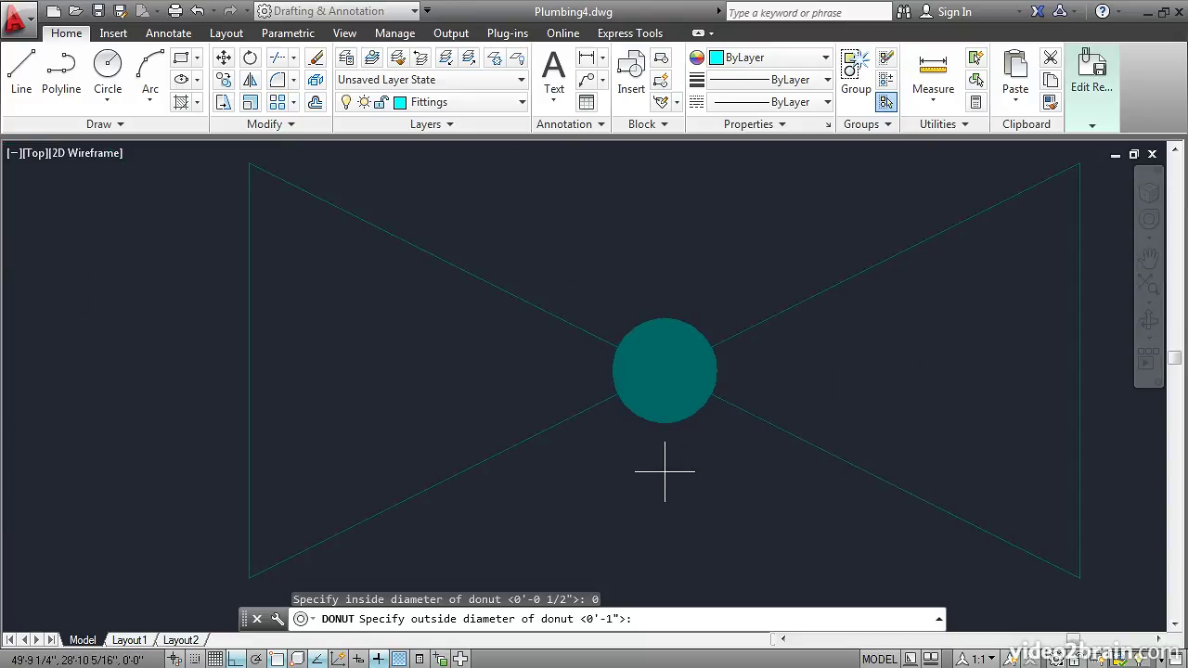
{"action": "left_click", "coordinate": [613, 372]}
{"action": "left_click", "coordinate": [717, 371]}
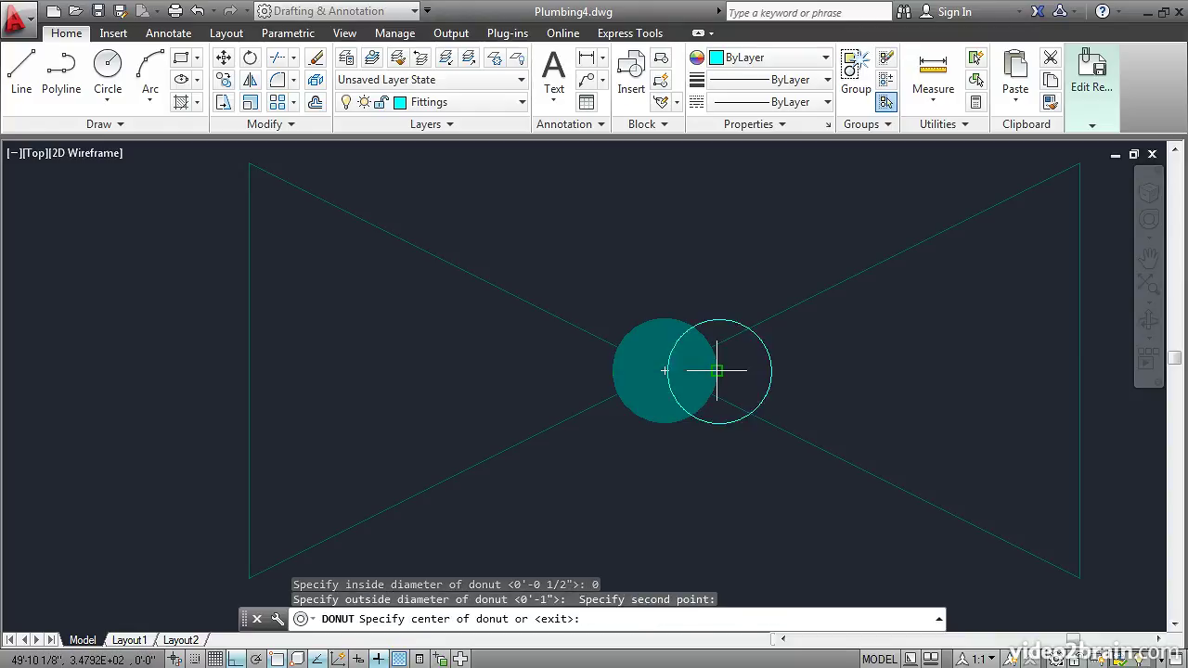
{"action": "scroll", "coordinate": [782, 393], "scroll_direction": "down", "scroll_amount": 4}
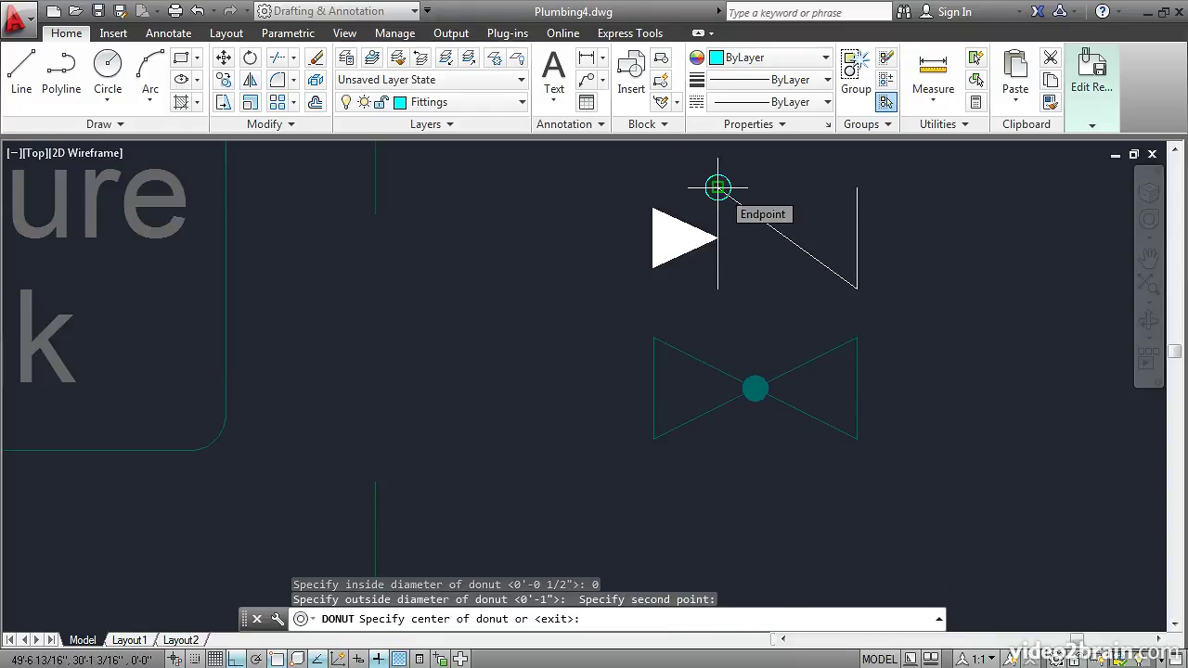
{"action": "left_click", "coordinate": [717, 187]}
{"action": "key", "text": "Return"}
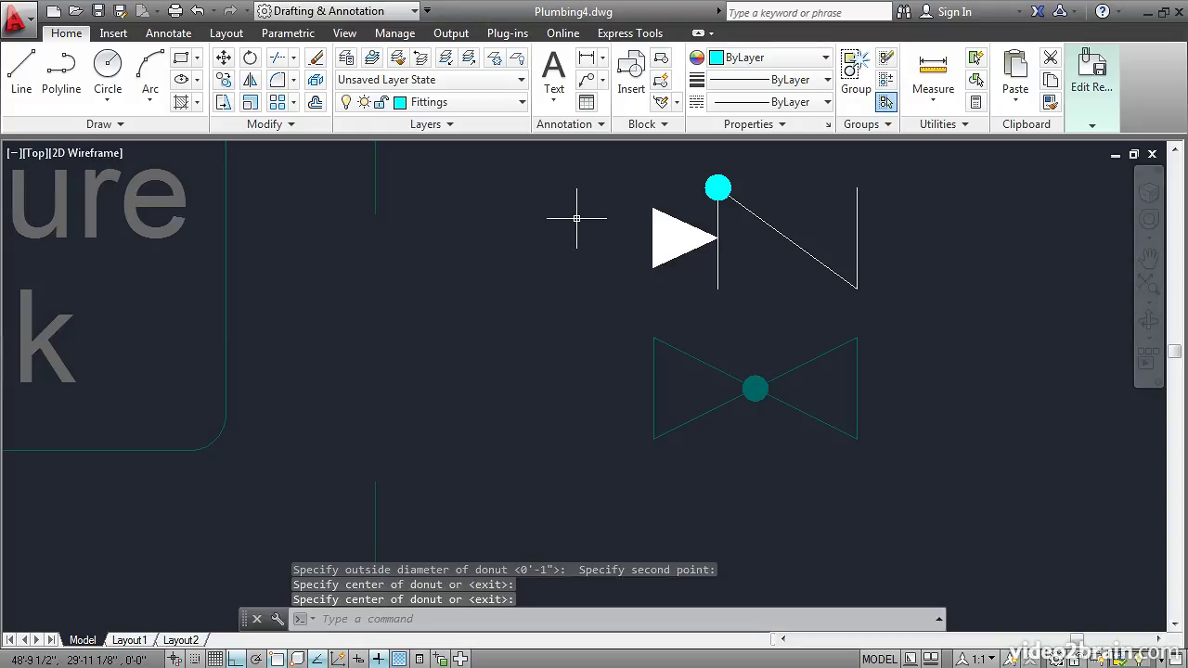
Move the new donut at the check valve's upper-left endpoint to layer 0.
{"action": "middle_click_drag", "start_coordinate": [577, 218], "coordinate": [496, 287]}
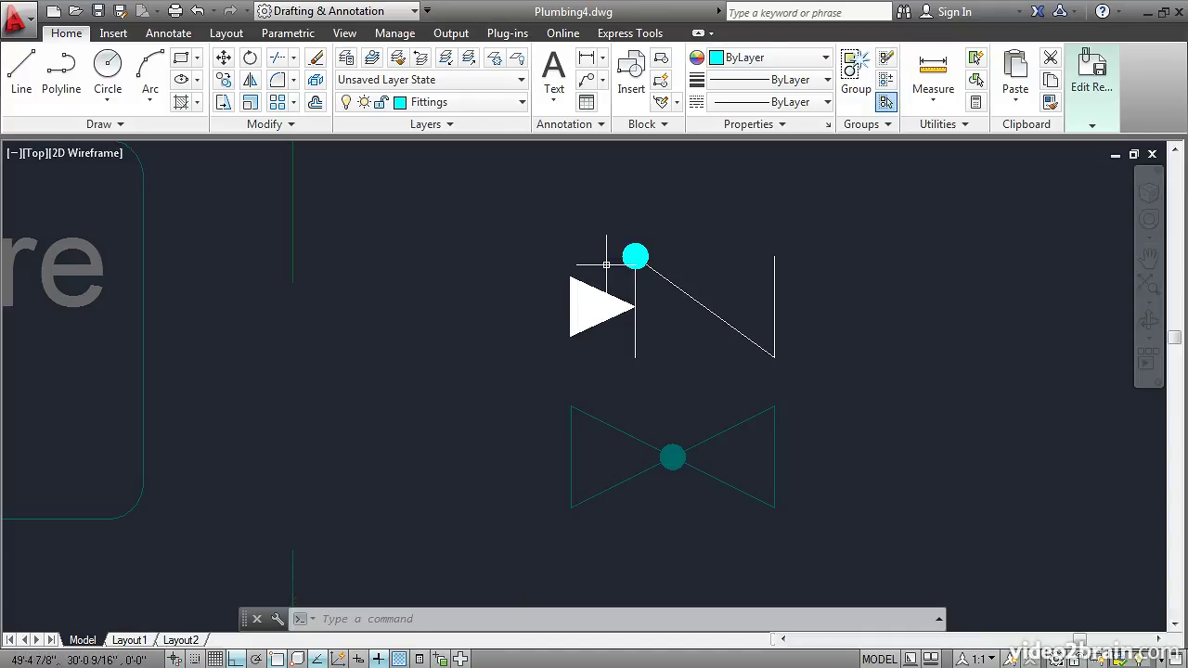
{"action": "left_click", "coordinate": [631, 247]}
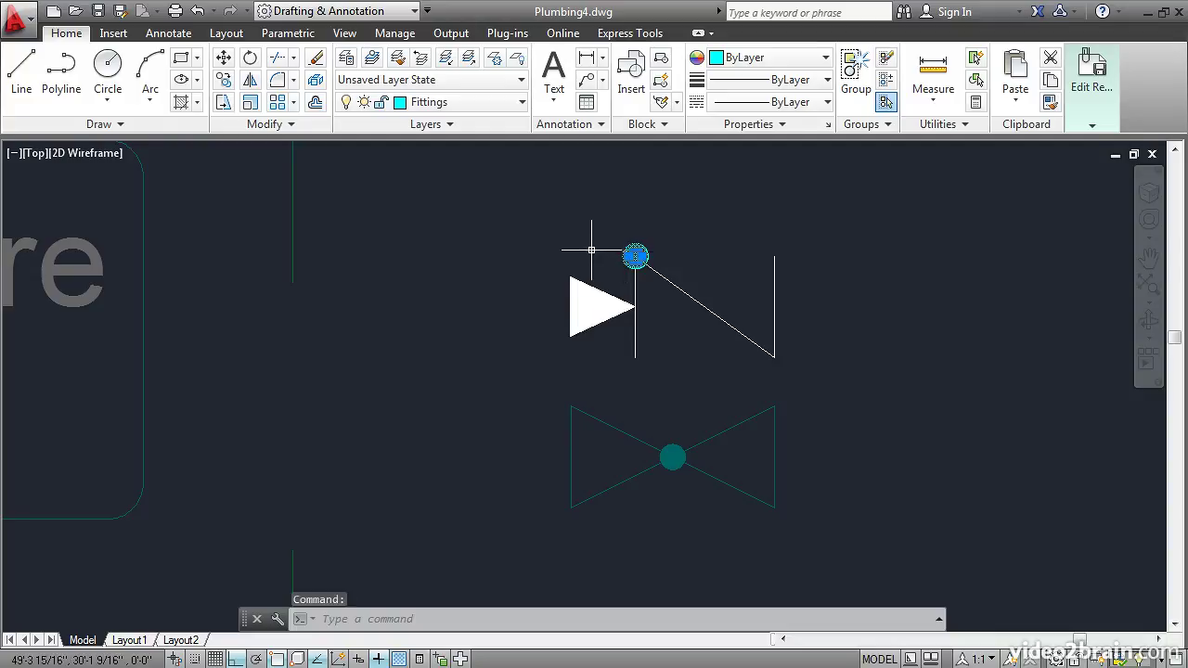
{"action": "left_click", "coordinate": [475, 104]}
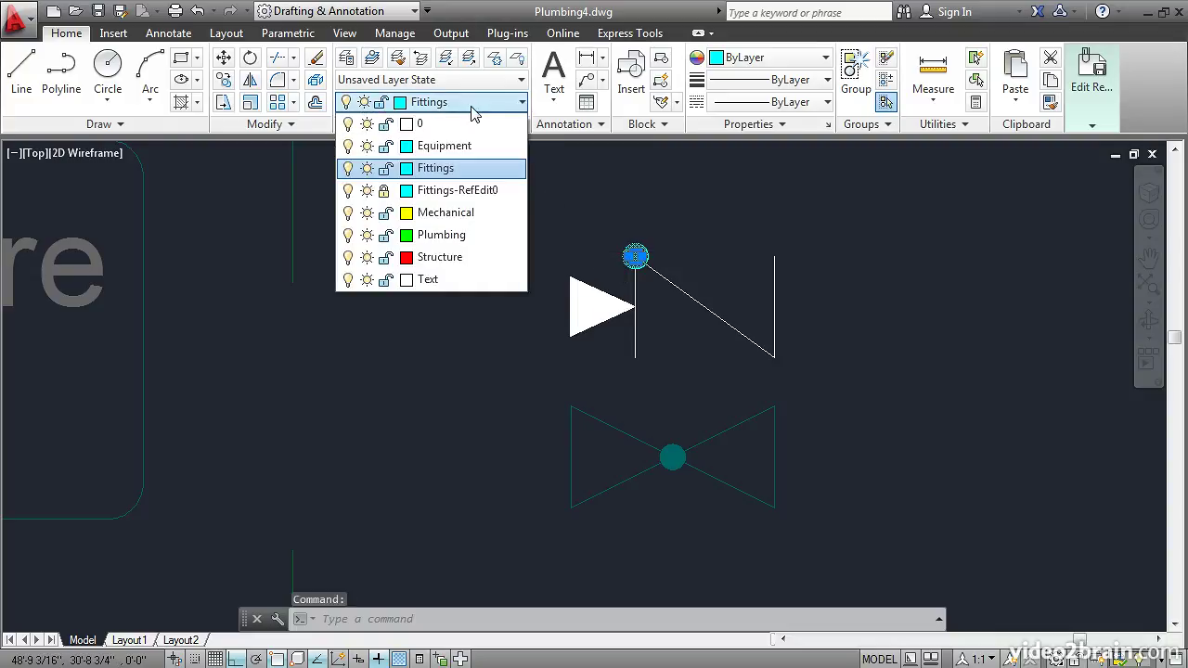
{"action": "left_click", "coordinate": [435, 130]}
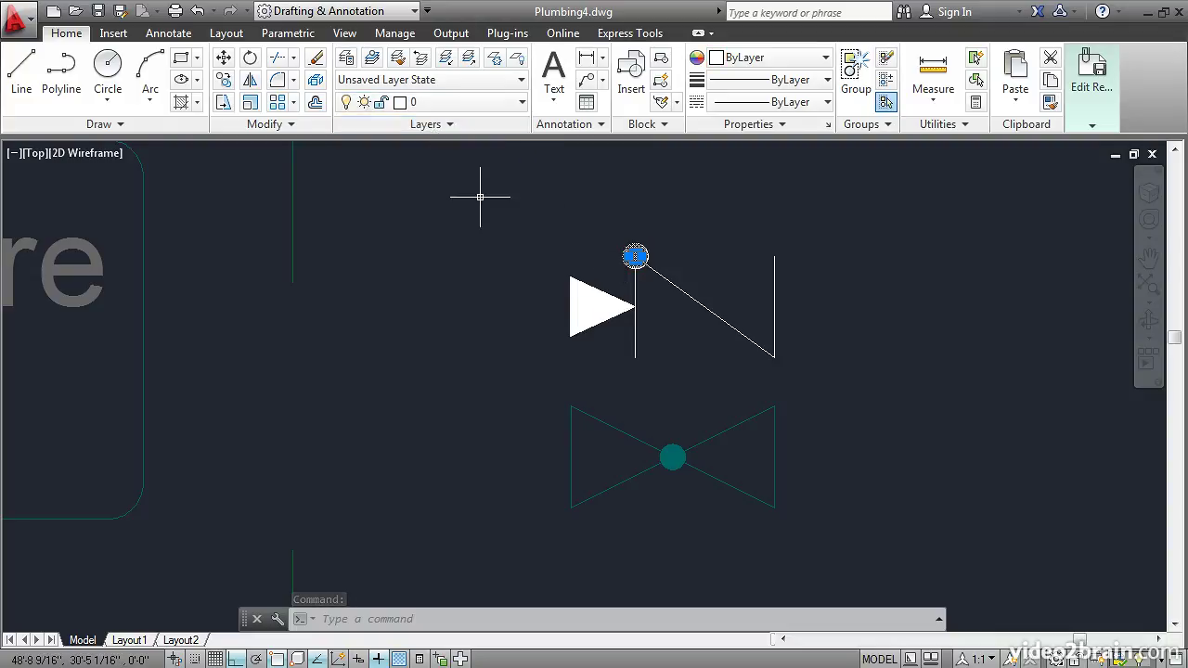
{"action": "key", "text": "Escape"}
Save the in-place reference edits back to the check valve block definition.
{"action": "mouse_move", "coordinate": [1092, 129]}
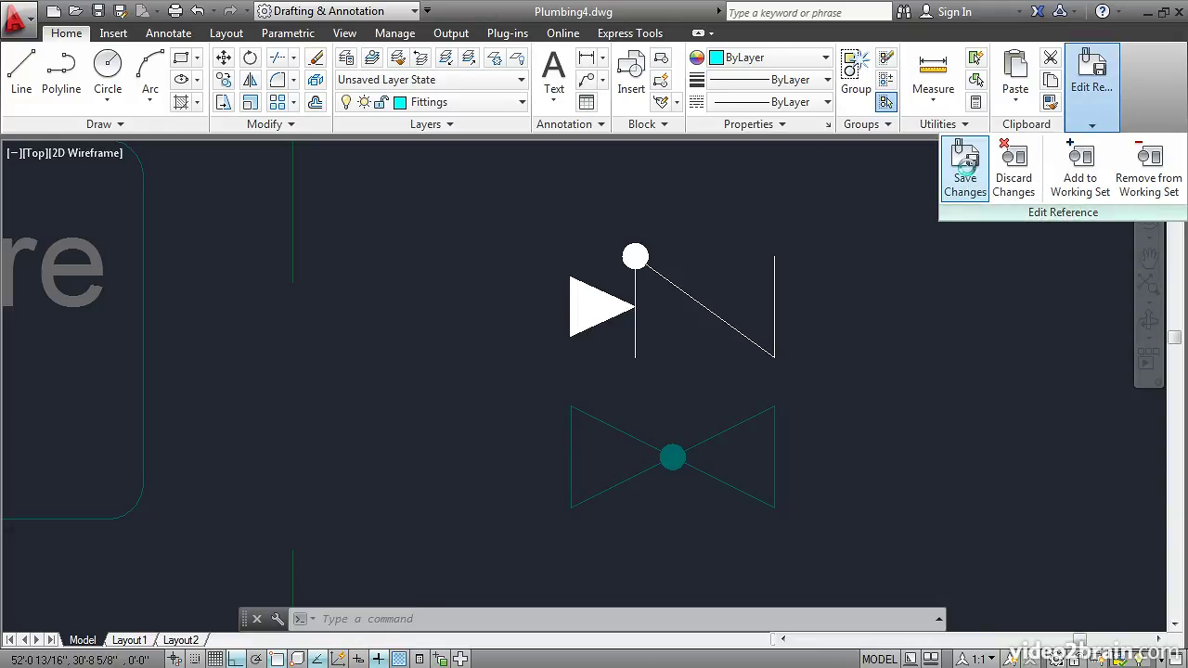
{"action": "left_click", "coordinate": [968, 173]}
{"action": "left_click", "coordinate": [600, 398]}
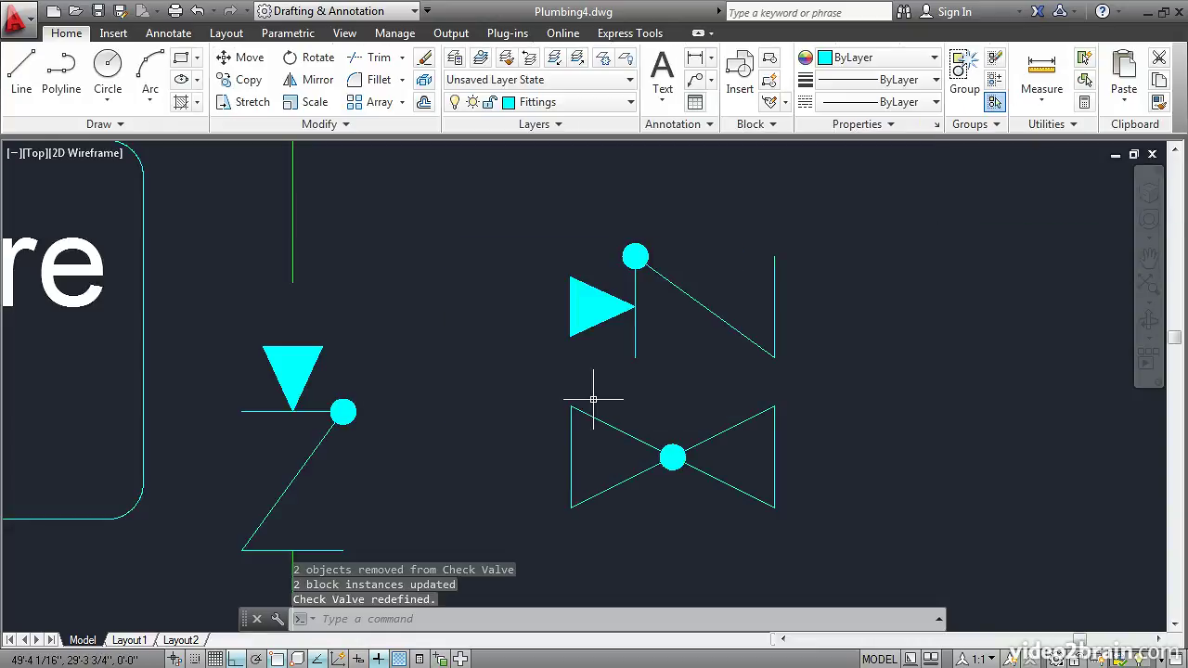
Stretch the lower end of the vertical pipe line down to the base of the check valve's arrow.
{"action": "scroll", "coordinate": [349, 458], "scroll_direction": "down", "scroll_amount": 2}
{"action": "middle_click_drag", "start_coordinate": [349, 459], "coordinate": [388, 356]}
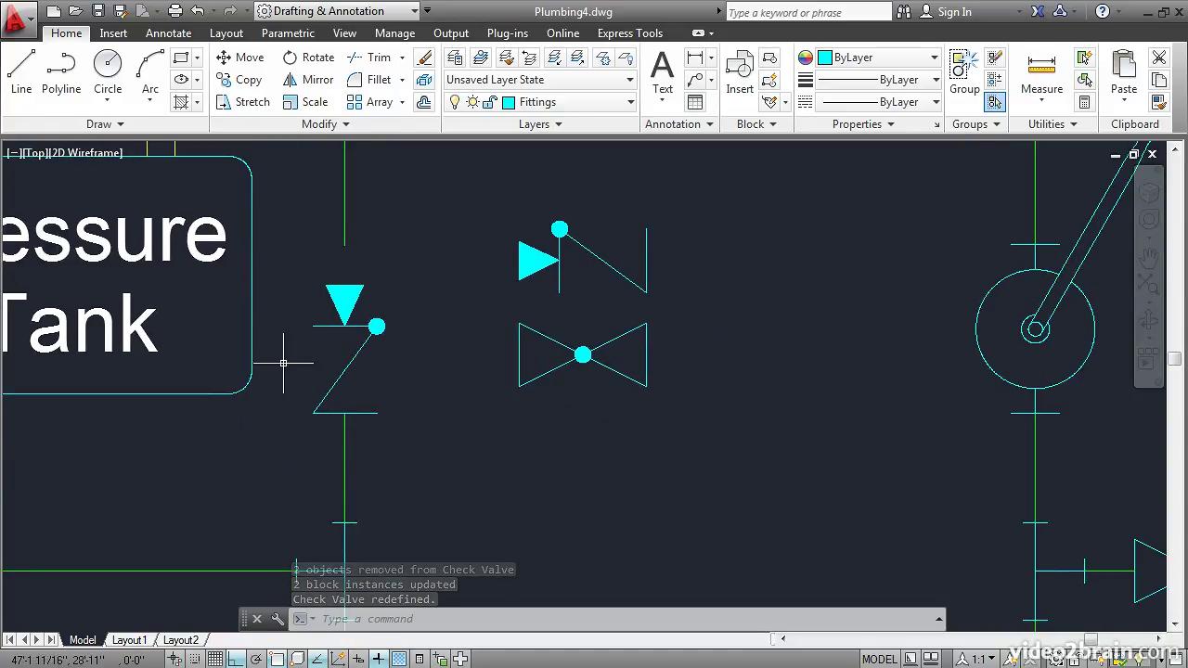
{"action": "left_click", "coordinate": [344, 227]}
{"action": "left_click", "coordinate": [344, 247]}
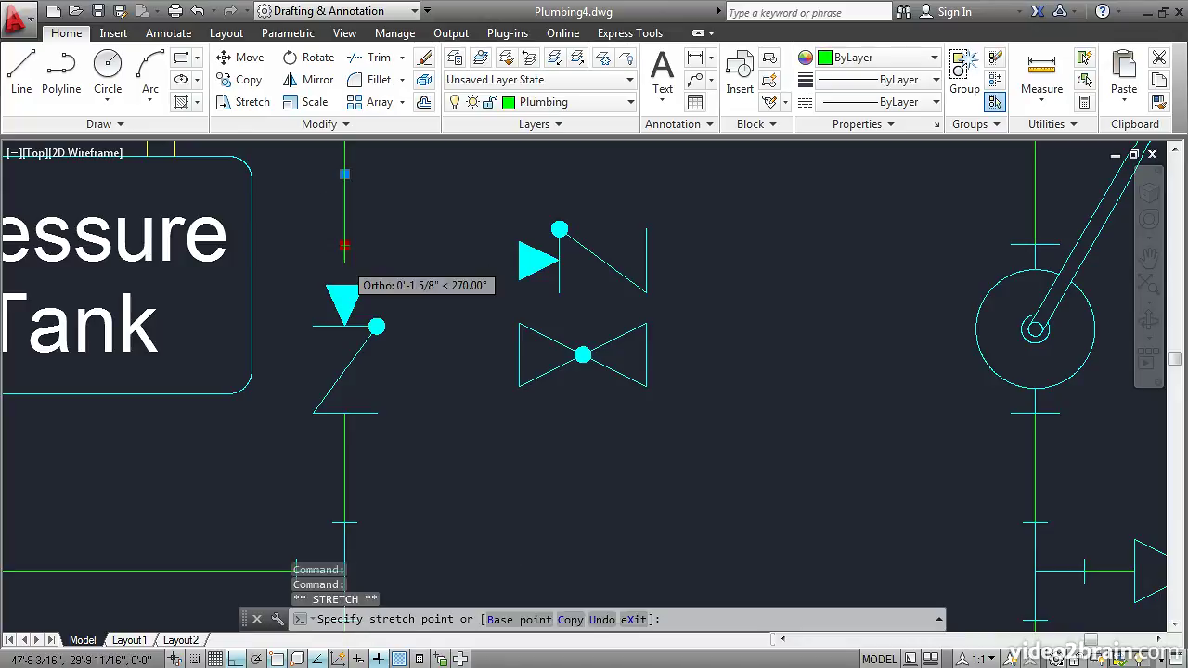
{"action": "key", "text": "Escape"}
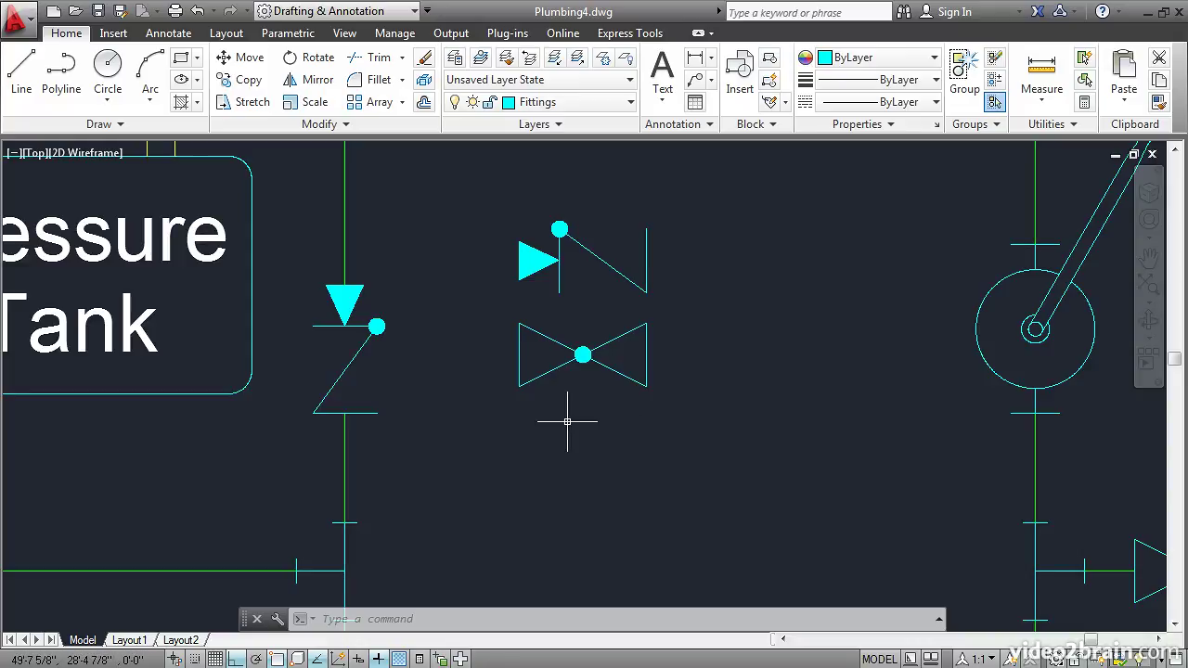
Copy the bow-tie valve symbol with the centre dot straight down, leaving a small gap beneath the original.
{"action": "left_click", "coordinate": [243, 80]}
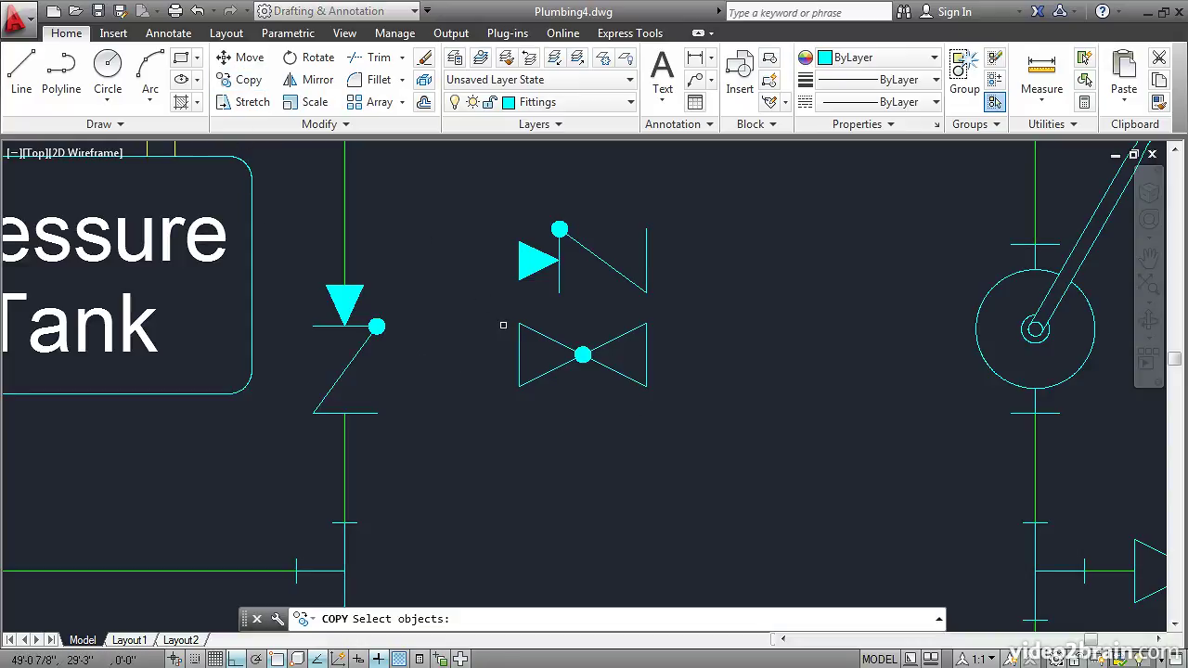
{"action": "left_click", "coordinate": [515, 330]}
{"action": "left_click", "coordinate": [476, 363]}
{"action": "key", "text": "Return"}
{"action": "left_click", "coordinate": [484, 345]}
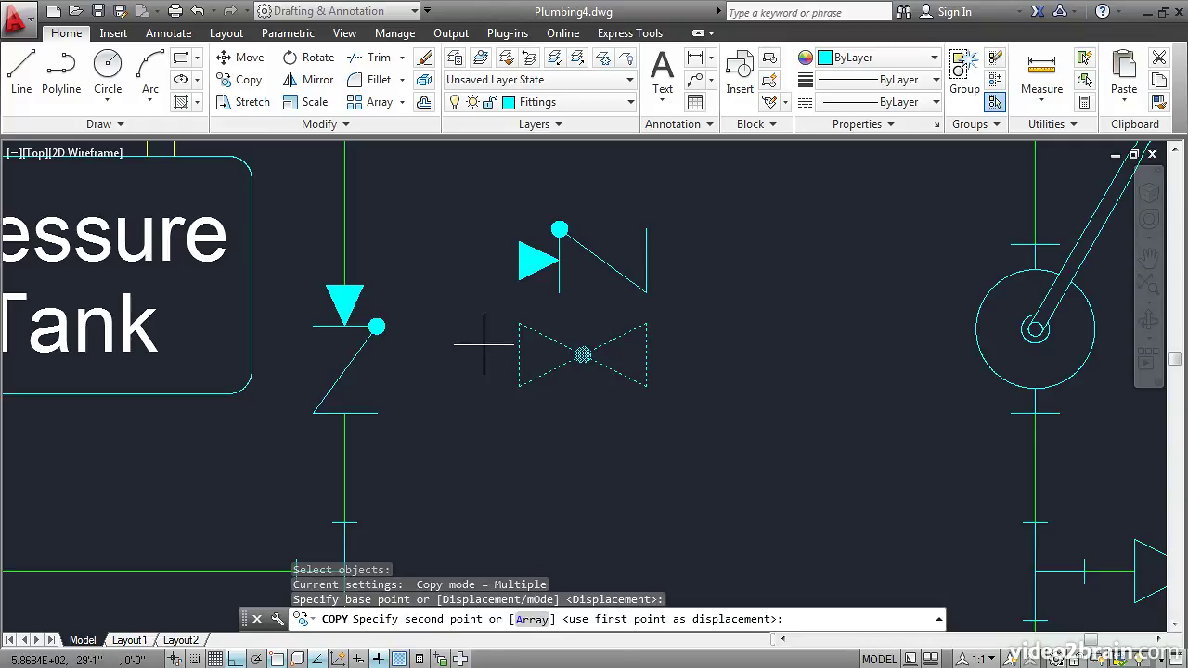
{"action": "left_click", "coordinate": [475, 436]}
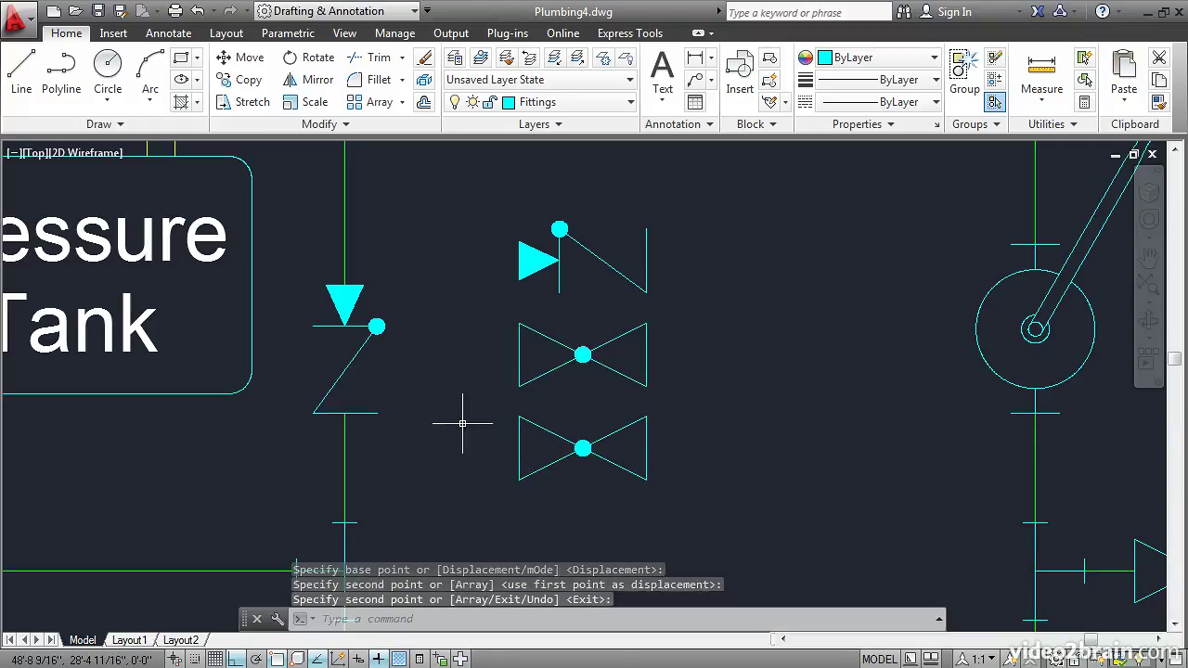
Explode the lower valve copy into separate objects and make layer 0 the current layer.
{"action": "left_click", "coordinate": [425, 79]}
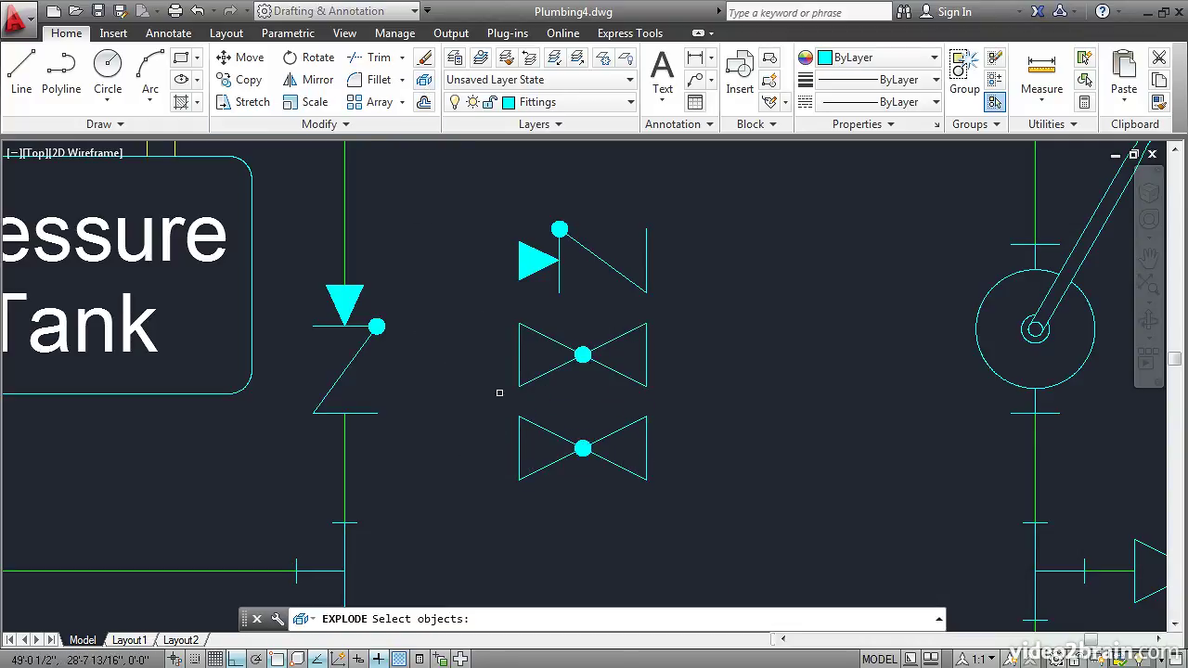
{"action": "left_click", "coordinate": [522, 437]}
{"action": "key", "text": "Return"}
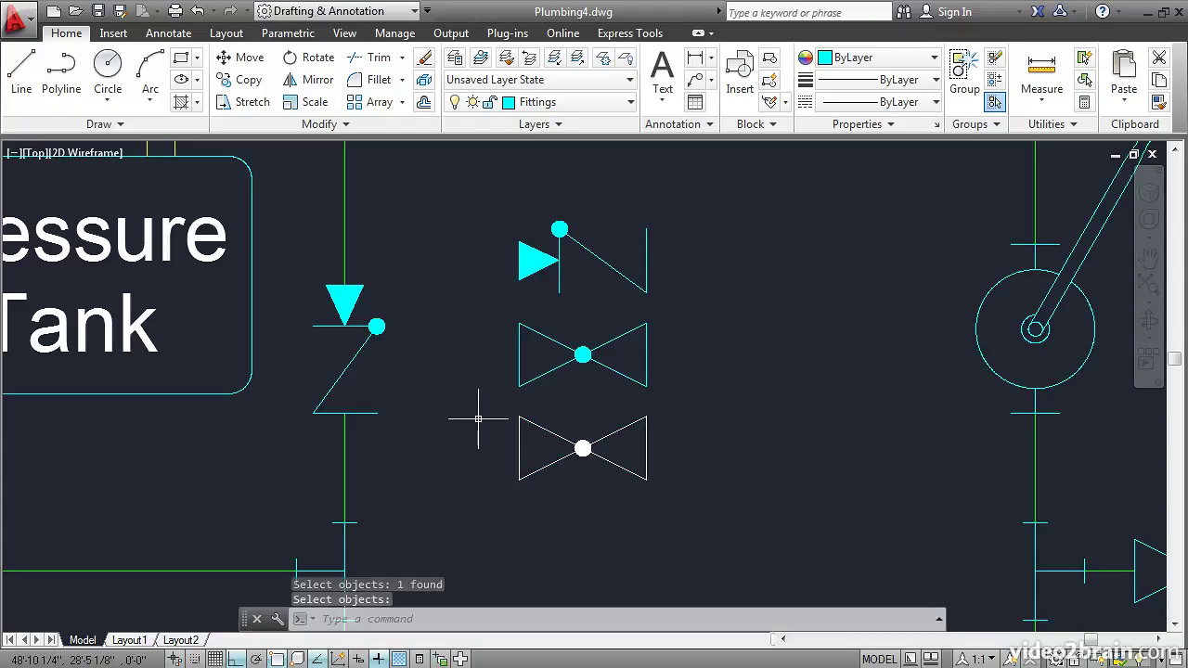
{"action": "left_click", "coordinate": [550, 103]}
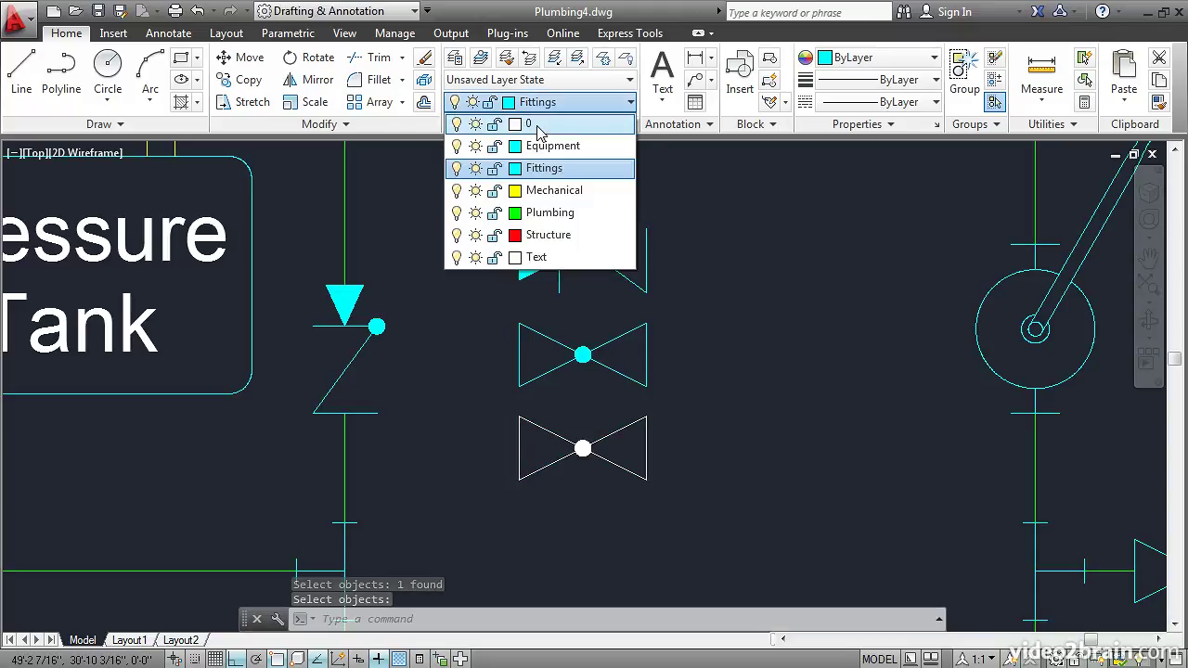
{"action": "left_click", "coordinate": [540, 125]}
Erase the solid dot at the centre of the exploded valve copy.
{"action": "left_click", "coordinate": [424, 59]}
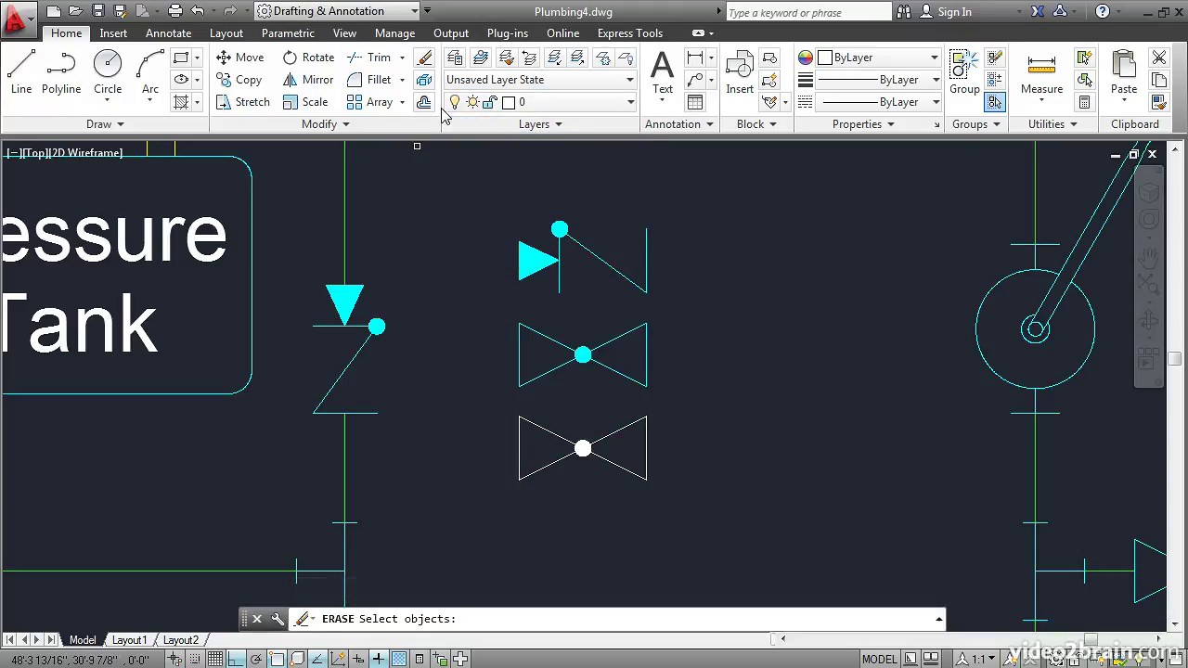
{"action": "left_click", "coordinate": [583, 448]}
{"action": "left_click", "coordinate": [602, 467]}
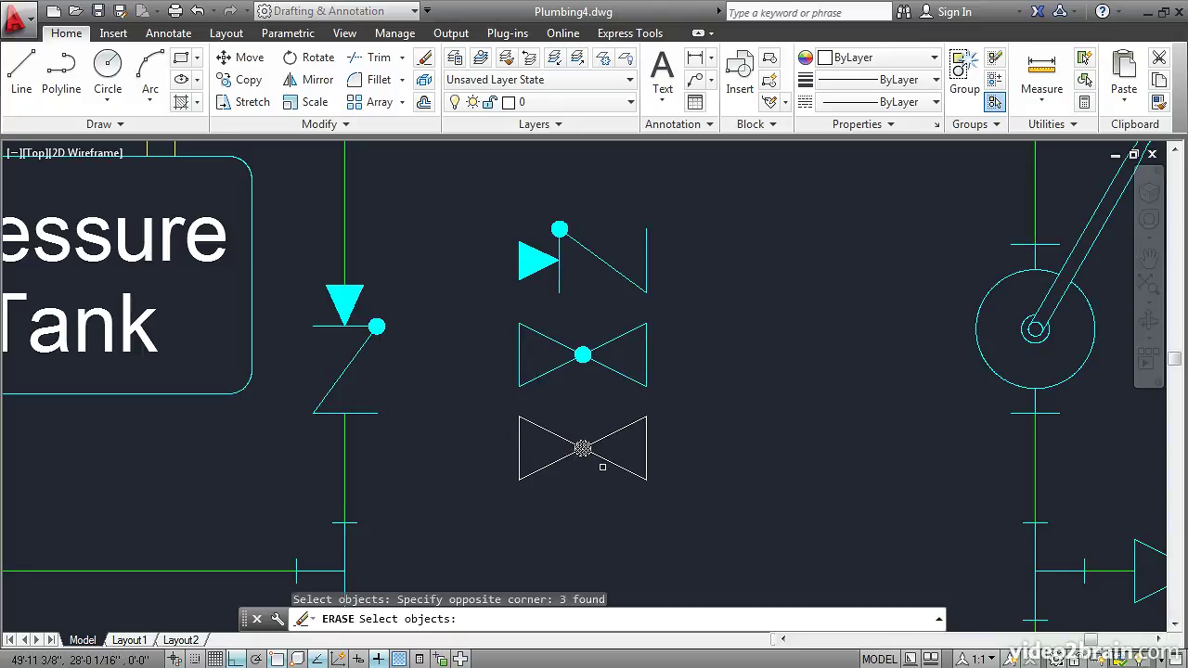
{"action": "scroll", "coordinate": [564, 496], "scroll_direction": "up", "scroll_amount": 2}
{"action": "scroll", "coordinate": [567, 467], "scroll_direction": "up", "scroll_amount": 1}
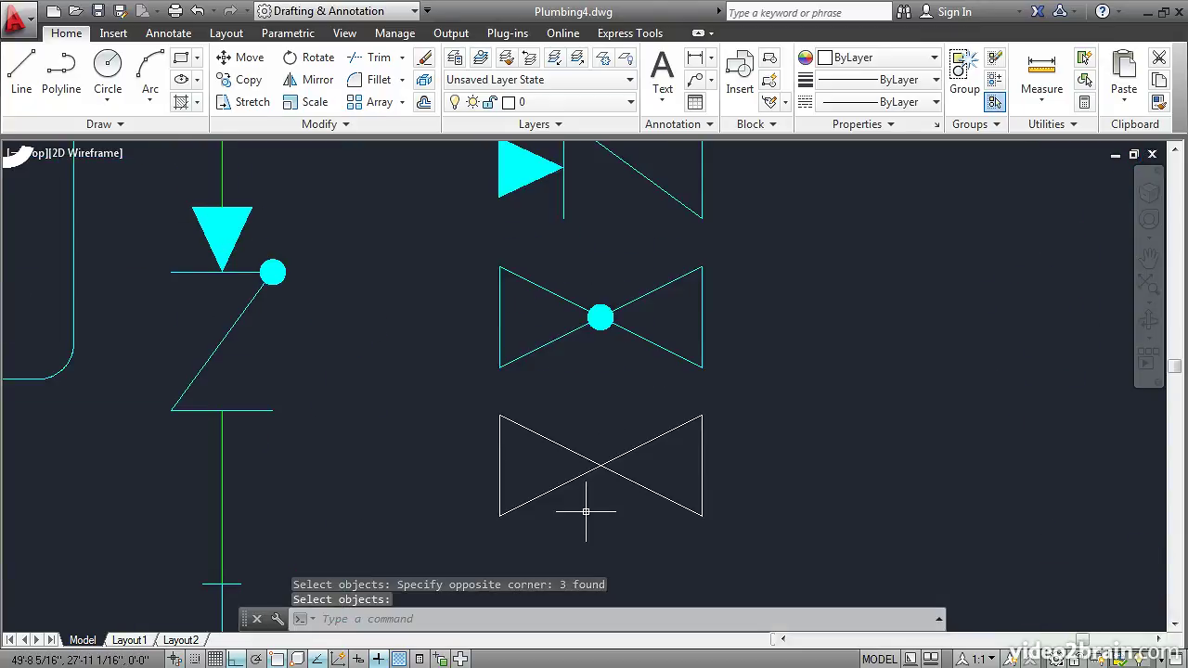
Draw the valve handle as a vertical line up from the crossing point and a short horizontal line rightward from its upper end.
{"action": "left_click", "coordinate": [22, 70]}
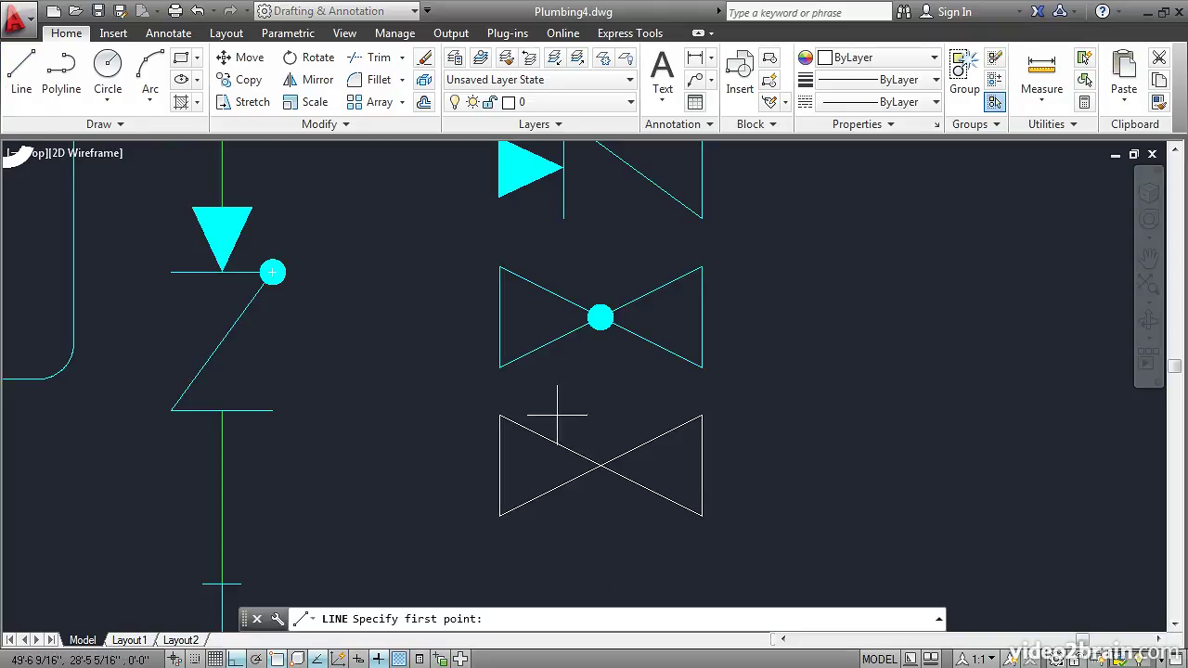
{"action": "left_click", "coordinate": [601, 466]}
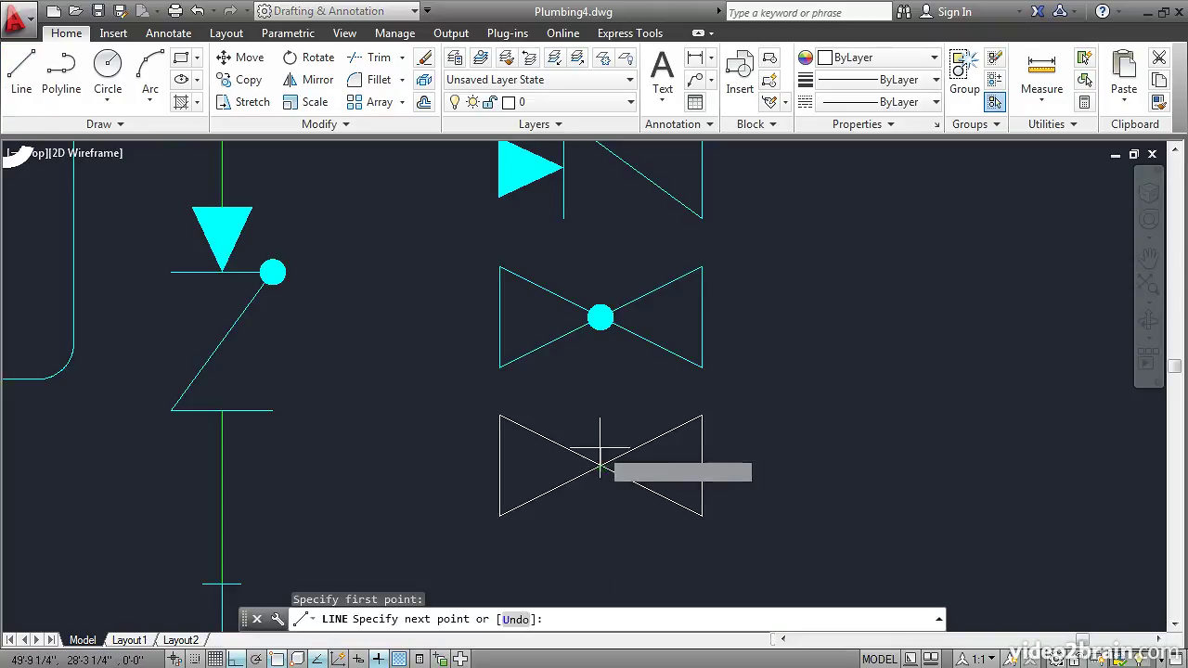
{"action": "left_click", "coordinate": [600, 407]}
{"action": "key", "text": "Return"}
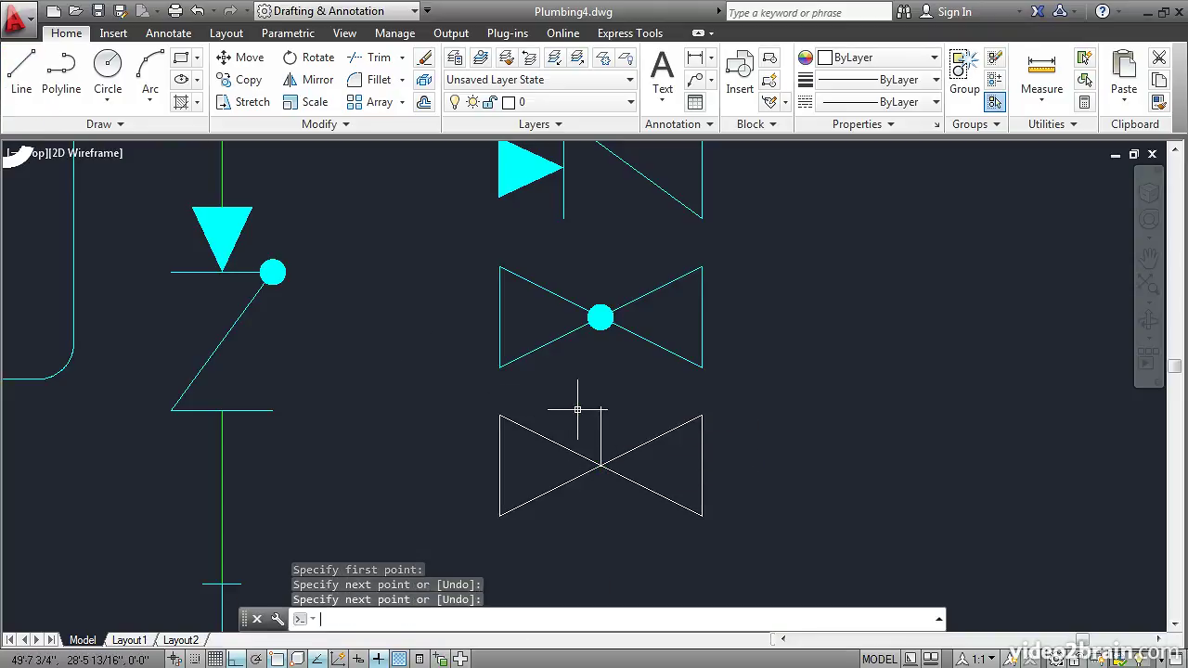
{"action": "key", "text": "Return"}
{"action": "left_click", "coordinate": [601, 406]}
{"action": "left_click", "coordinate": [623, 408]}
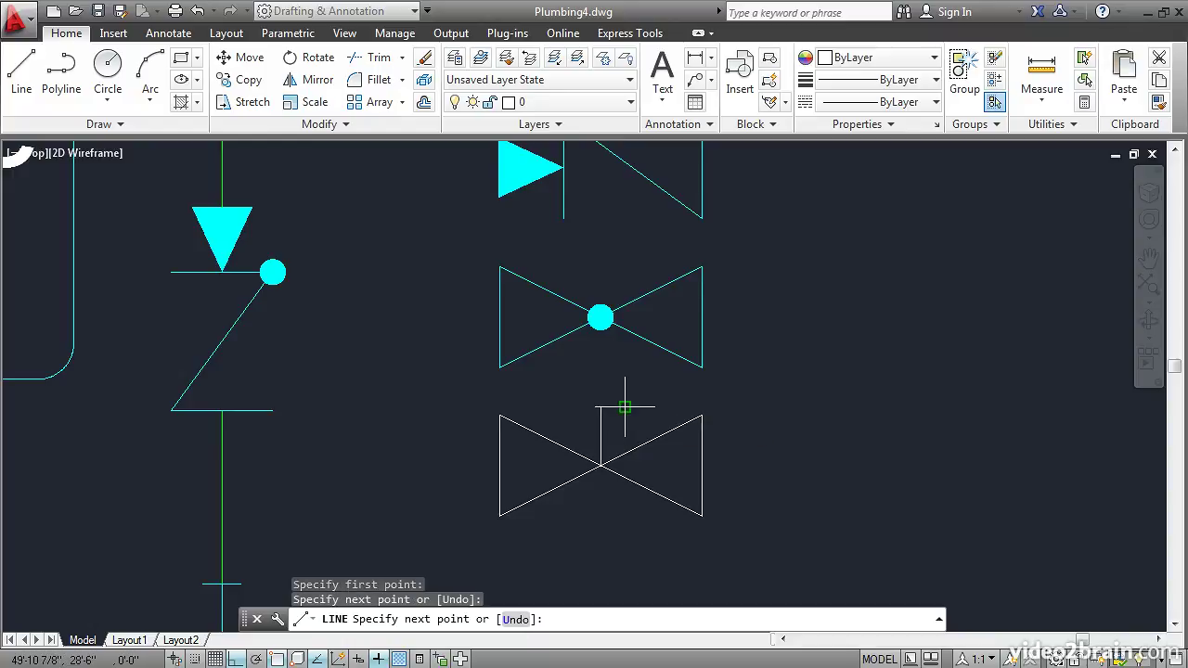
{"action": "key", "text": "Return"}
Define a block named Gate Valve from the new valve and handle lines, with the midpoint of its left edge as base point.
{"action": "scroll", "coordinate": [647, 487], "scroll_direction": "down", "scroll_amount": 2}
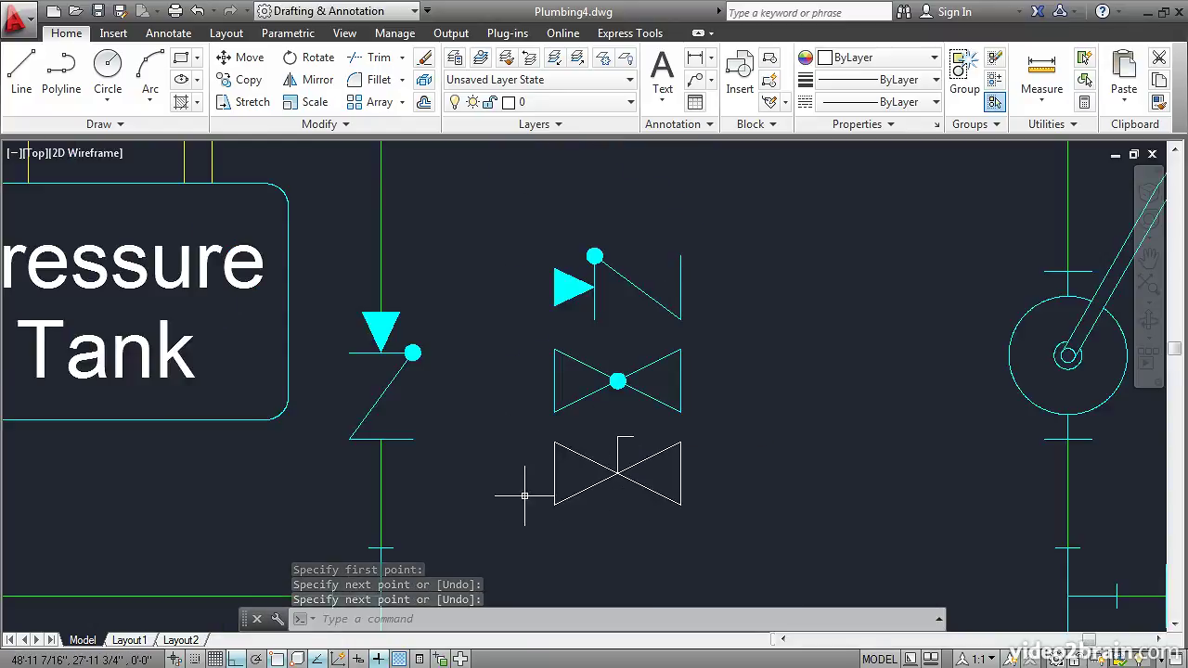
{"action": "left_click", "coordinate": [770, 62]}
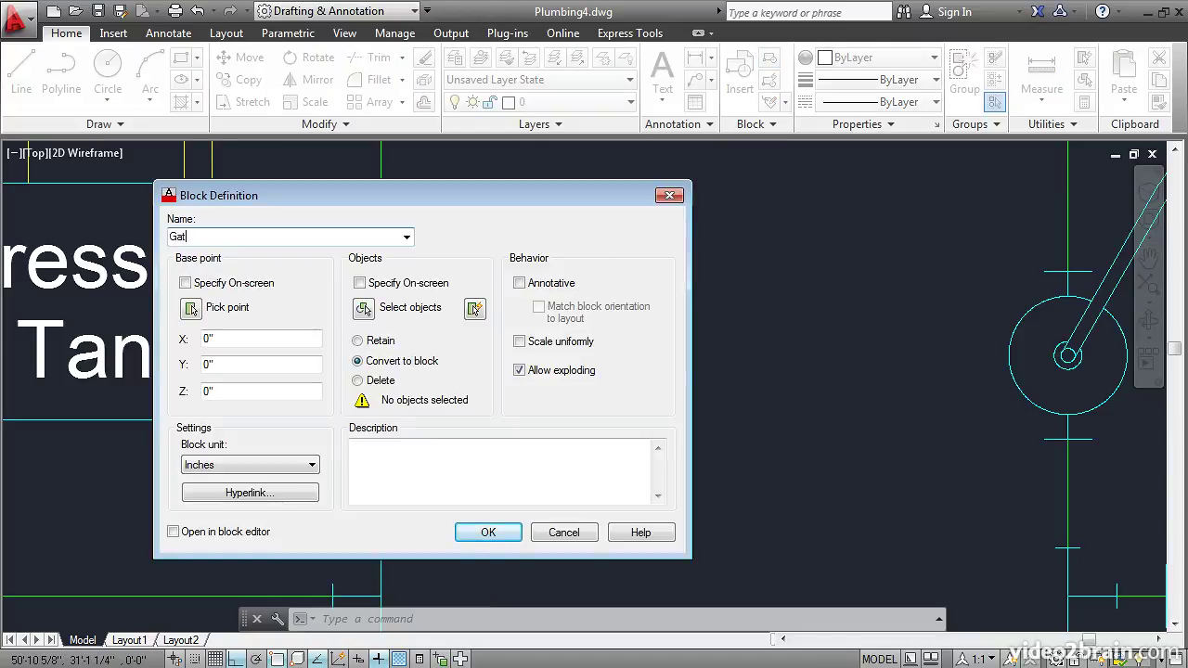
{"action": "left_click", "coordinate": [190, 308]}
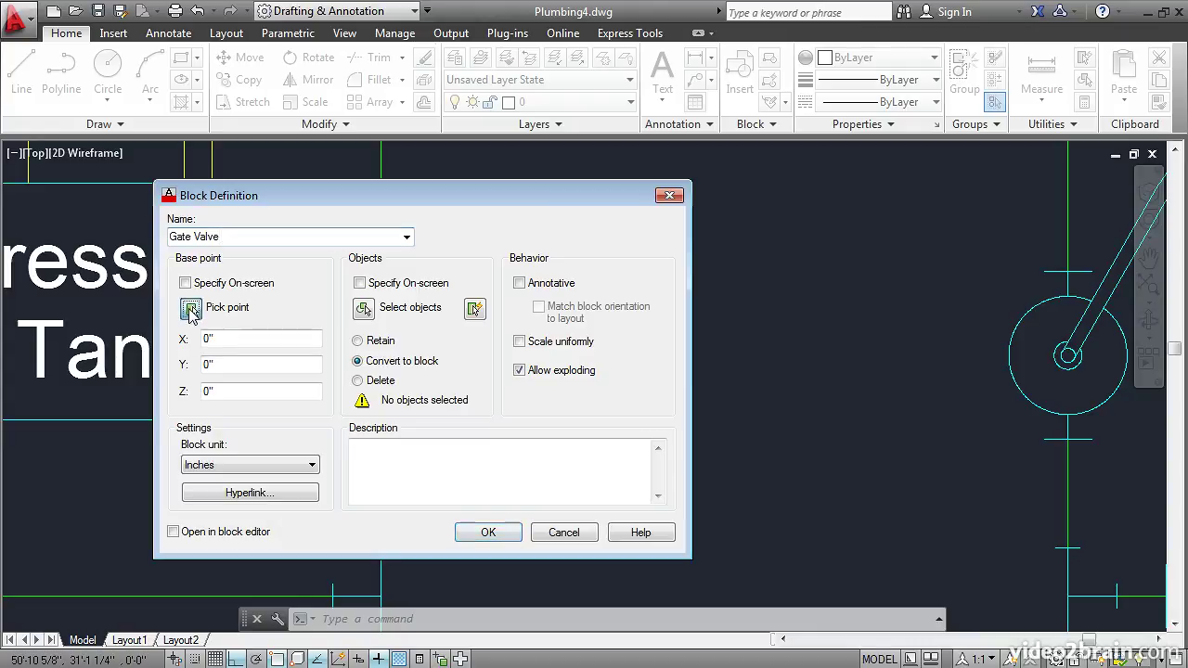
{"action": "left_click", "coordinate": [617, 473]}
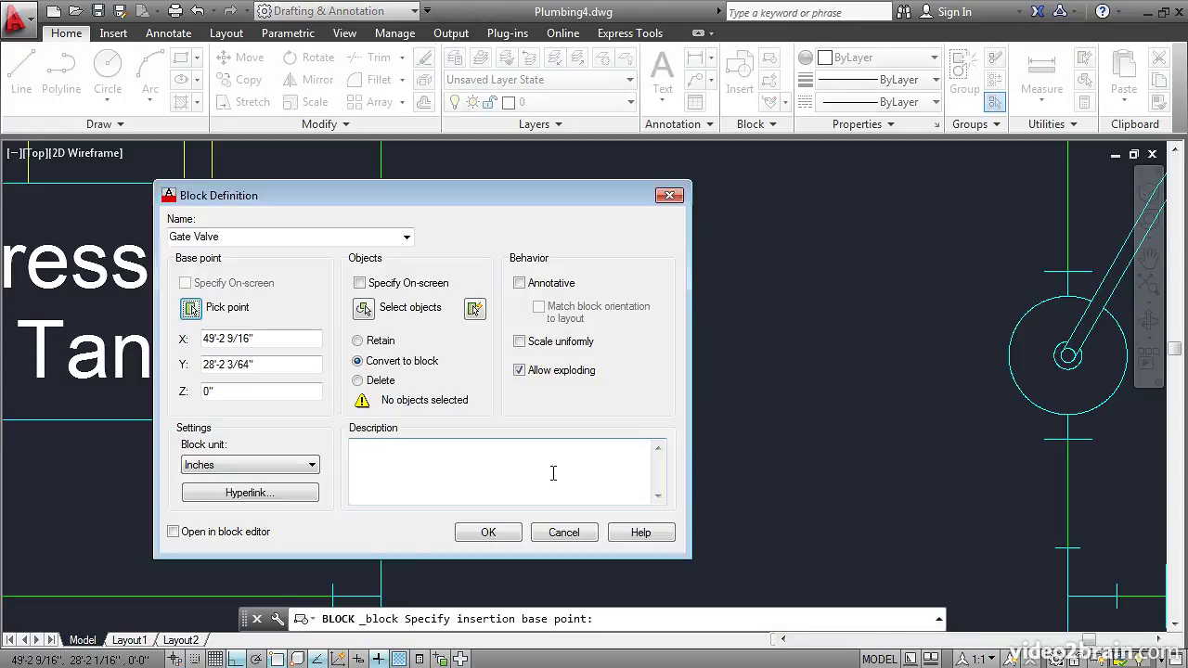
{"action": "left_click", "coordinate": [364, 317]}
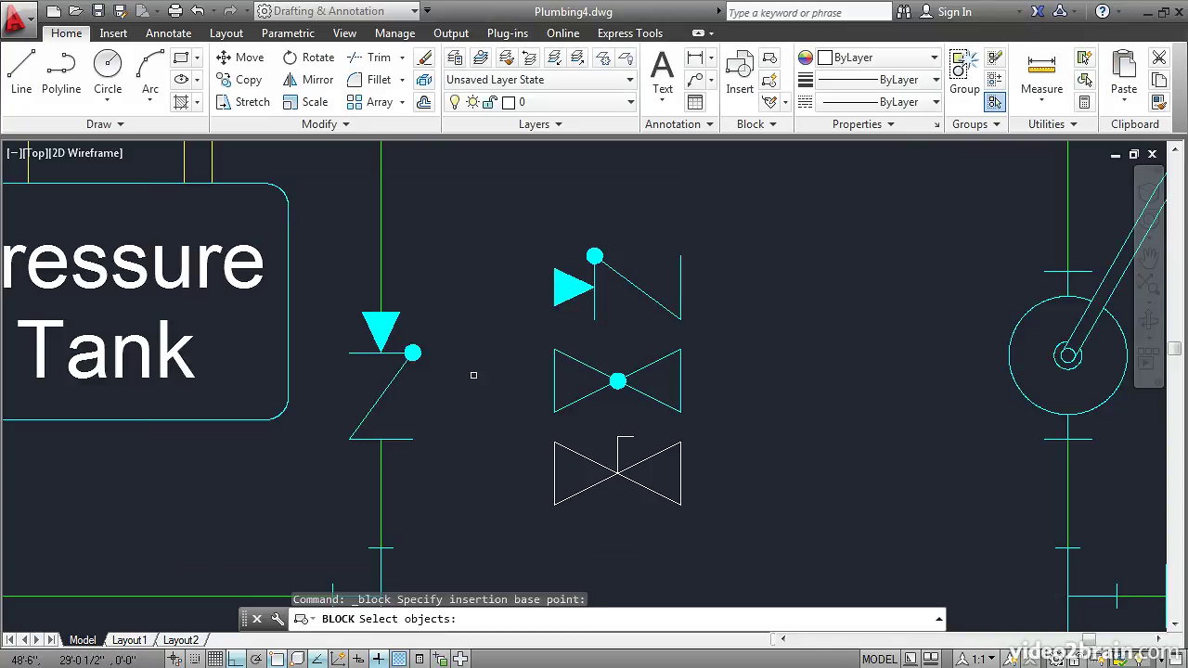
{"action": "left_click", "coordinate": [526, 426]}
{"action": "left_click", "coordinate": [711, 512]}
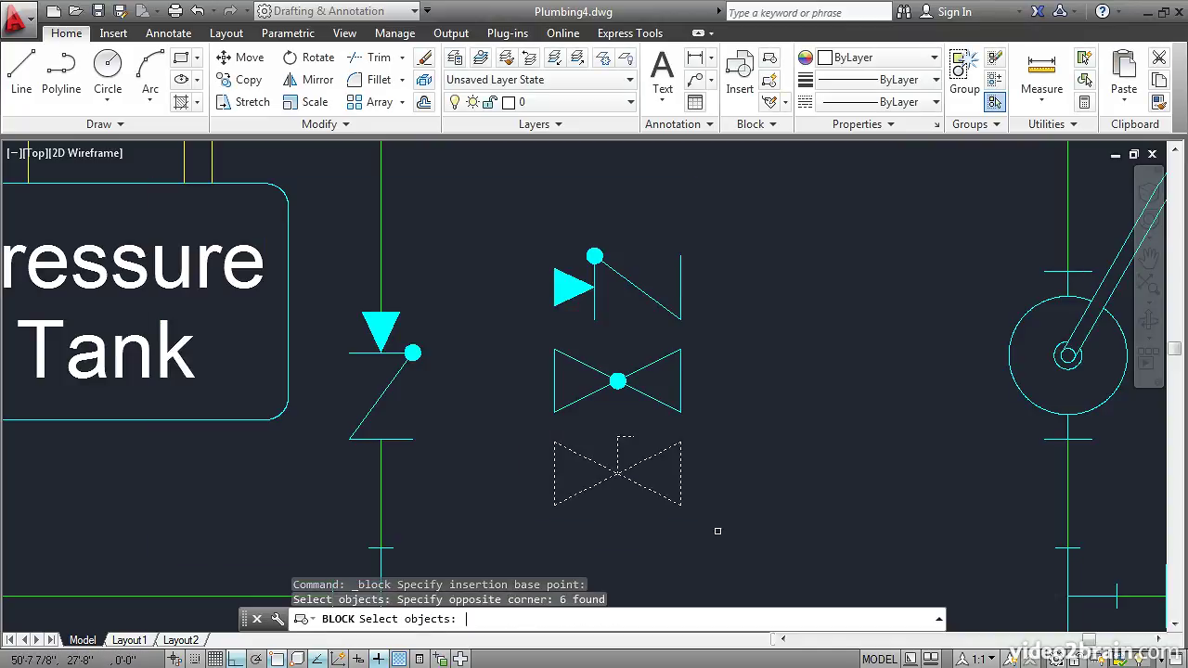
{"action": "key", "text": "Return"}
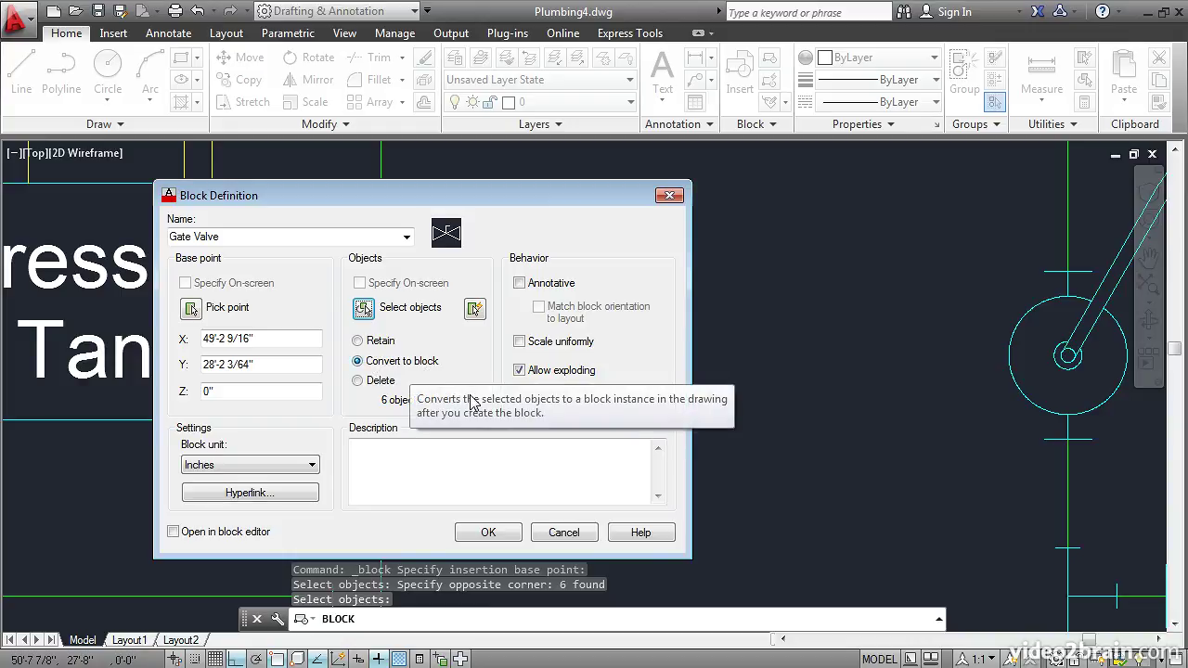
{"action": "left_click", "coordinate": [489, 533]}
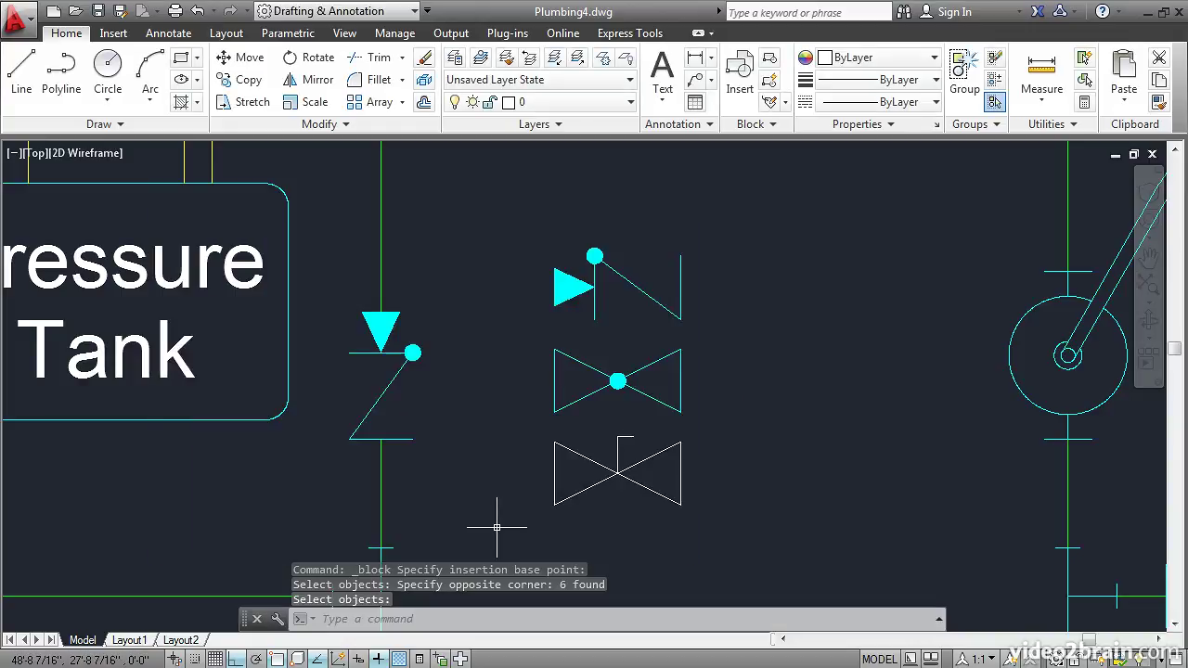
Move the Gate Valve block instance to the Fittings layer and clear the selection.
{"action": "left_click", "coordinate": [554, 469]}
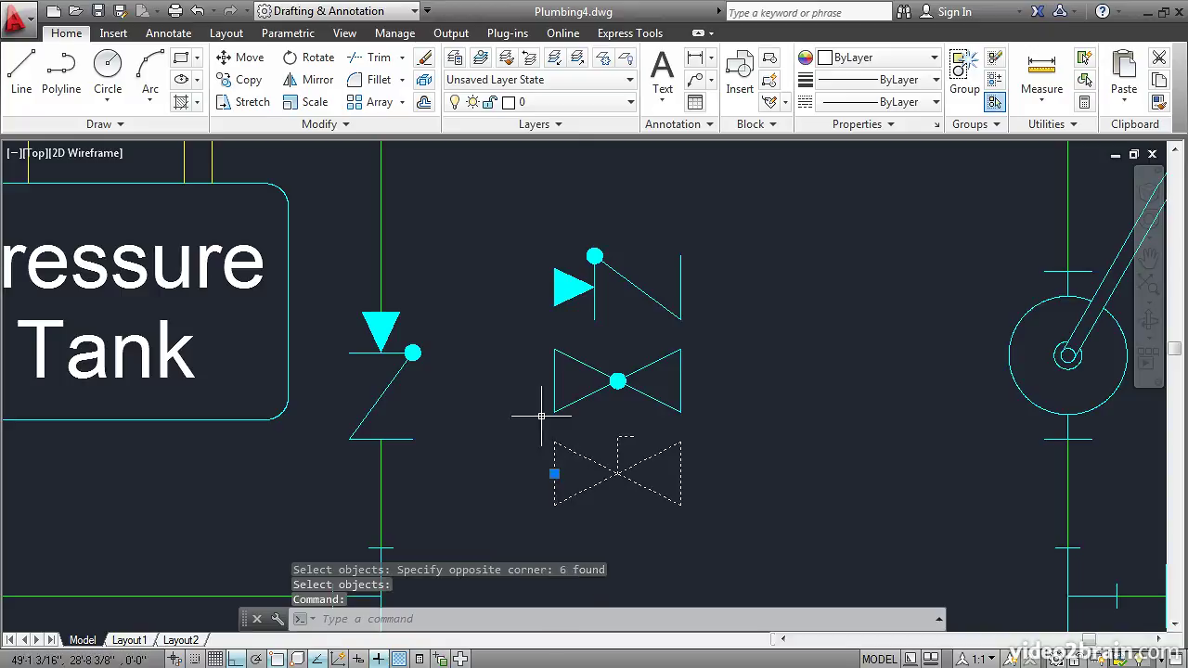
{"action": "left_click", "coordinate": [560, 104]}
{"action": "left_click", "coordinate": [546, 166]}
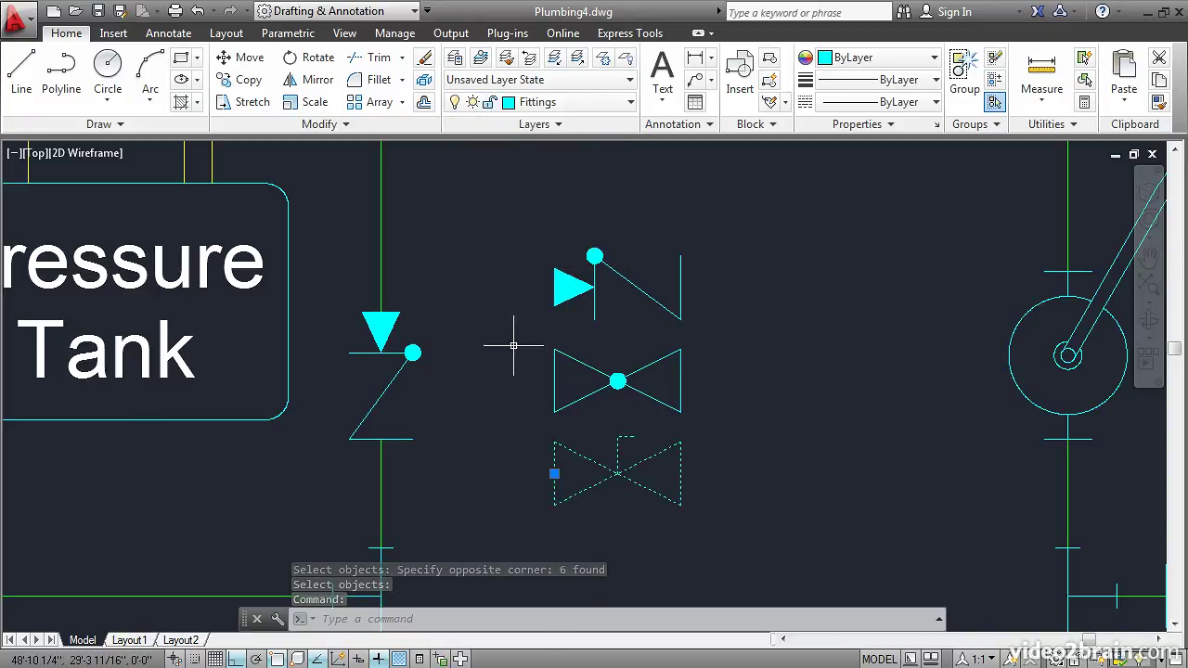
{"action": "key", "text": "Escape"}
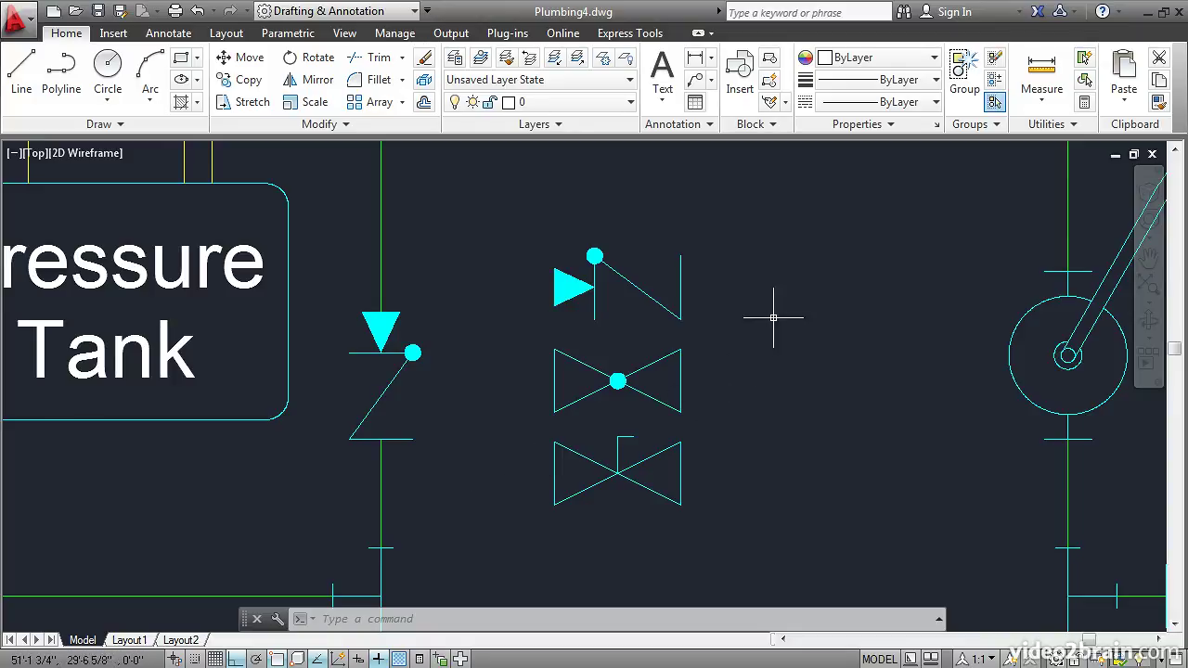
Define a block named MultiValve from the three valve symbols, with the middle valve's left-edge midpoint as base point, and open it in the Block Editor.
{"action": "left_click", "coordinate": [771, 60]}
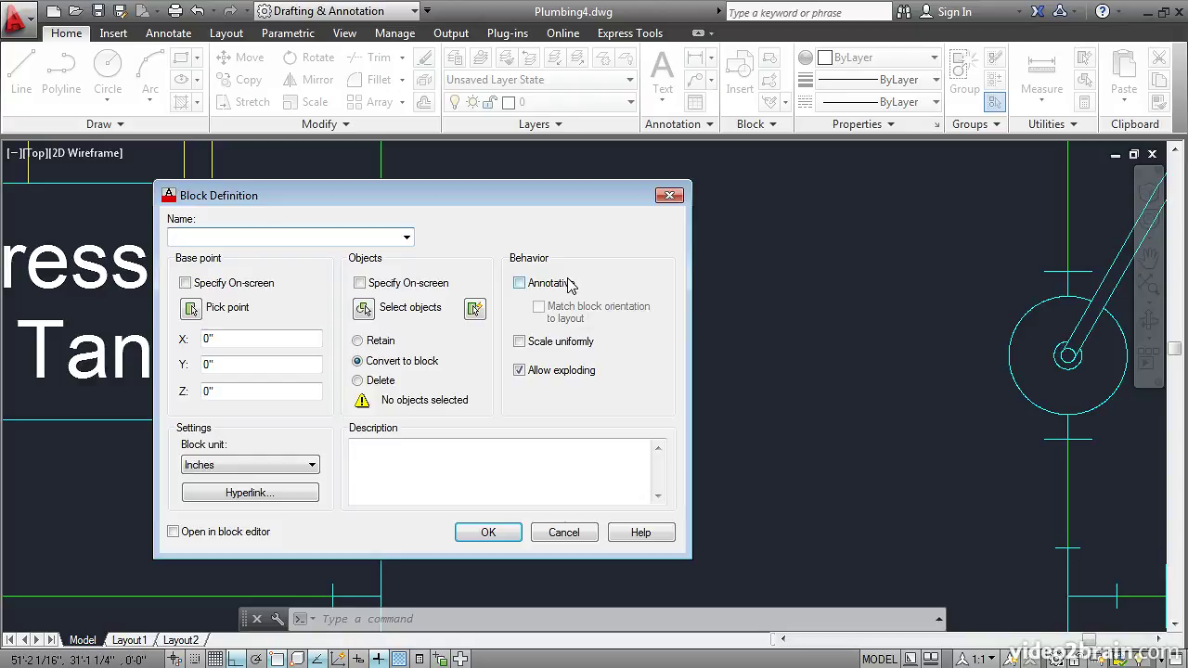
{"action": "type", "text": "MultiValve"}
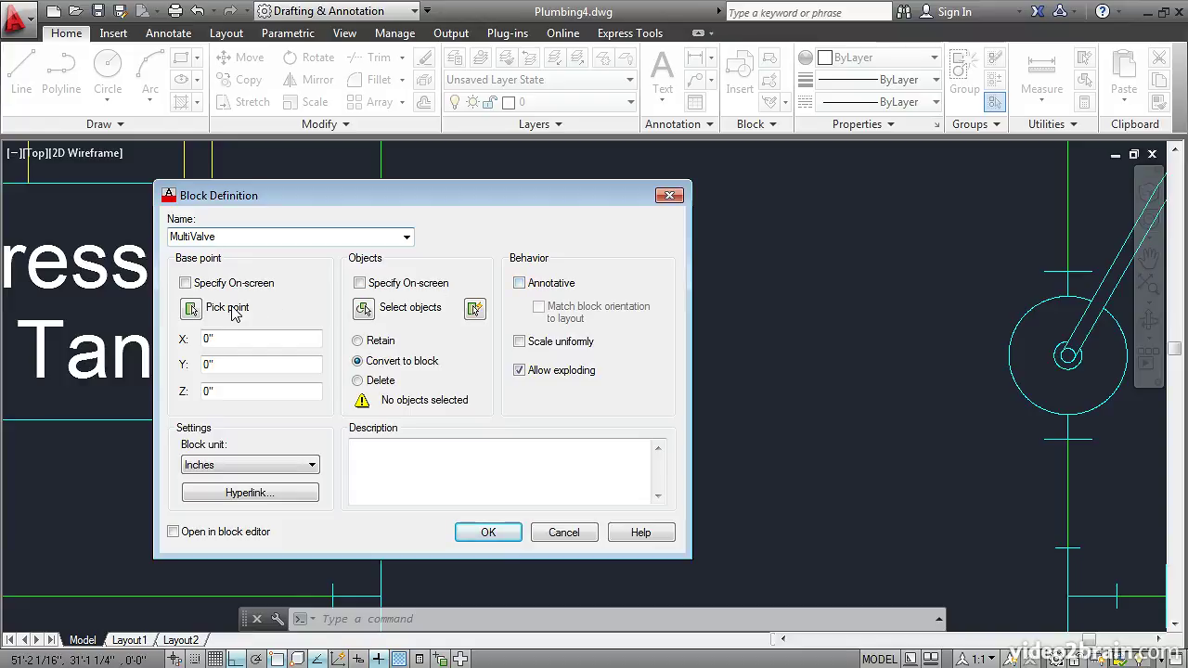
{"action": "left_click", "coordinate": [190, 308]}
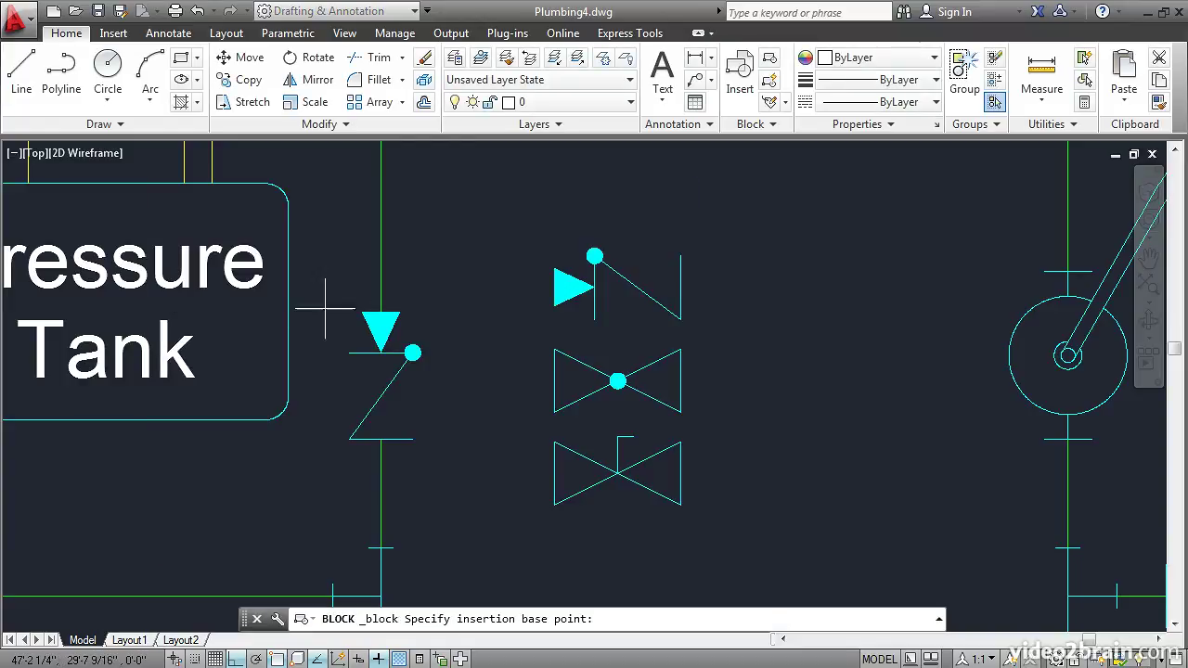
{"action": "left_click", "coordinate": [554, 381]}
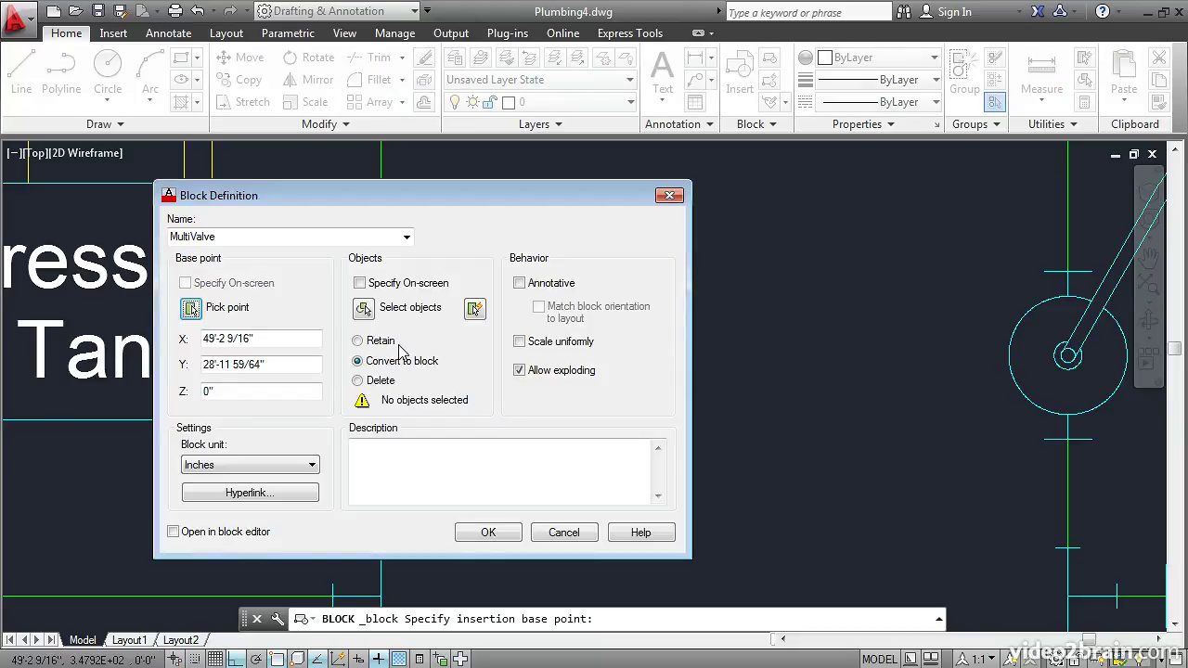
{"action": "left_click", "coordinate": [364, 310]}
{"action": "left_click", "coordinate": [559, 295]}
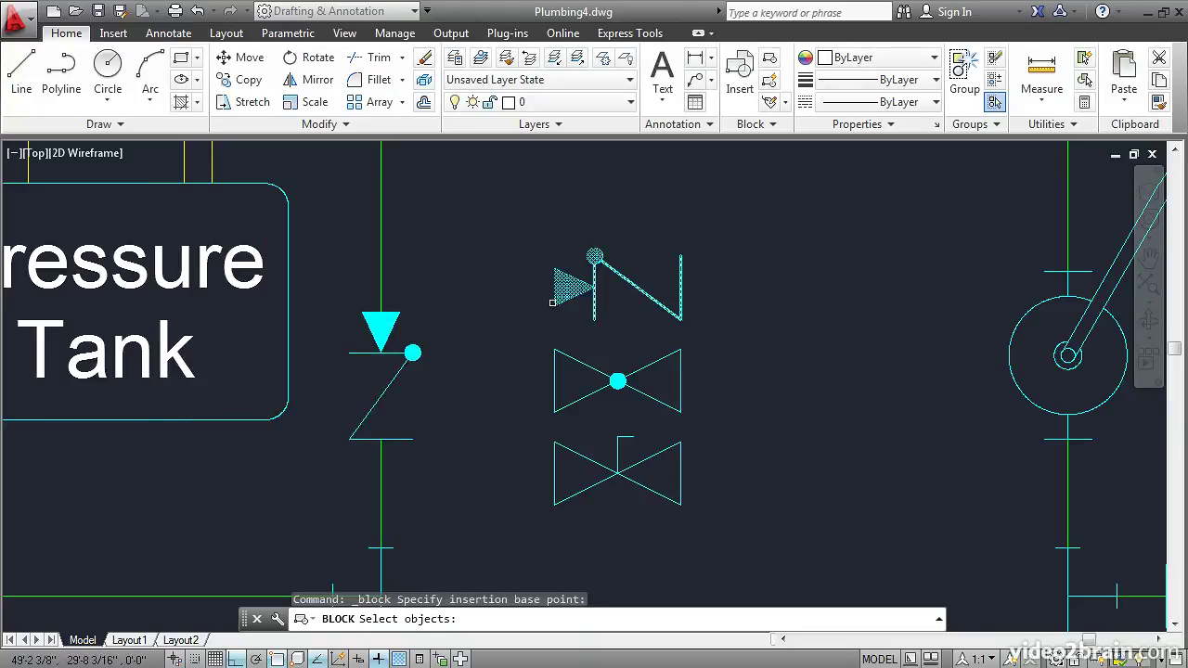
{"action": "left_click", "coordinate": [554, 357]}
{"action": "left_click", "coordinate": [556, 448]}
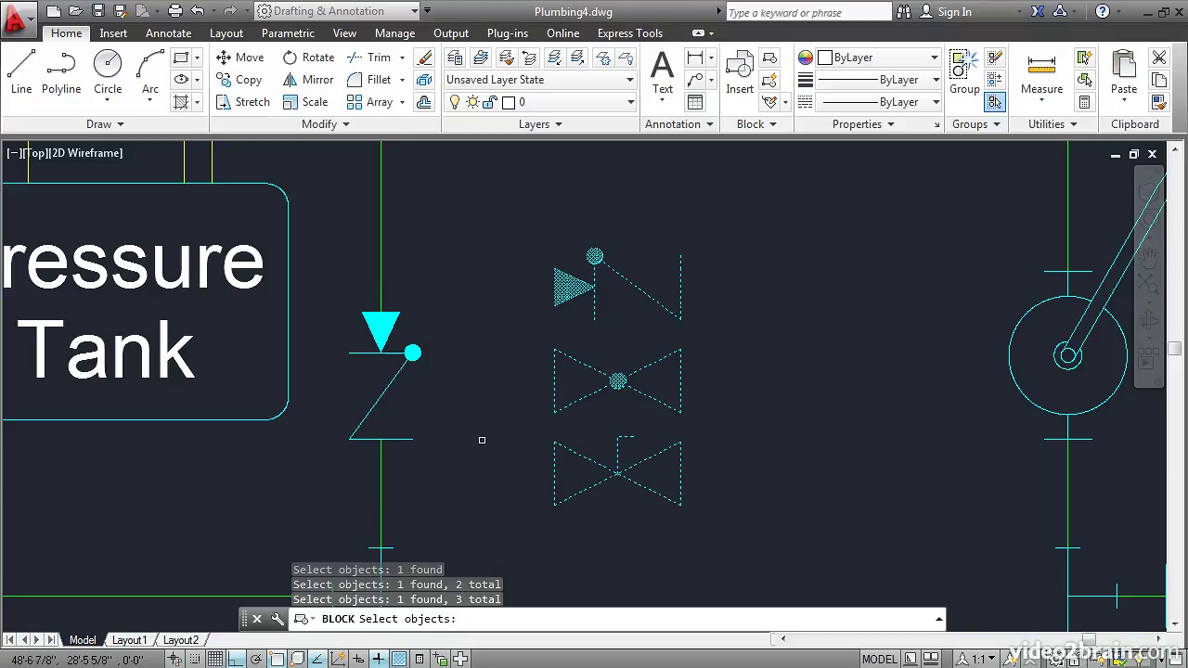
{"action": "key", "text": "Return"}
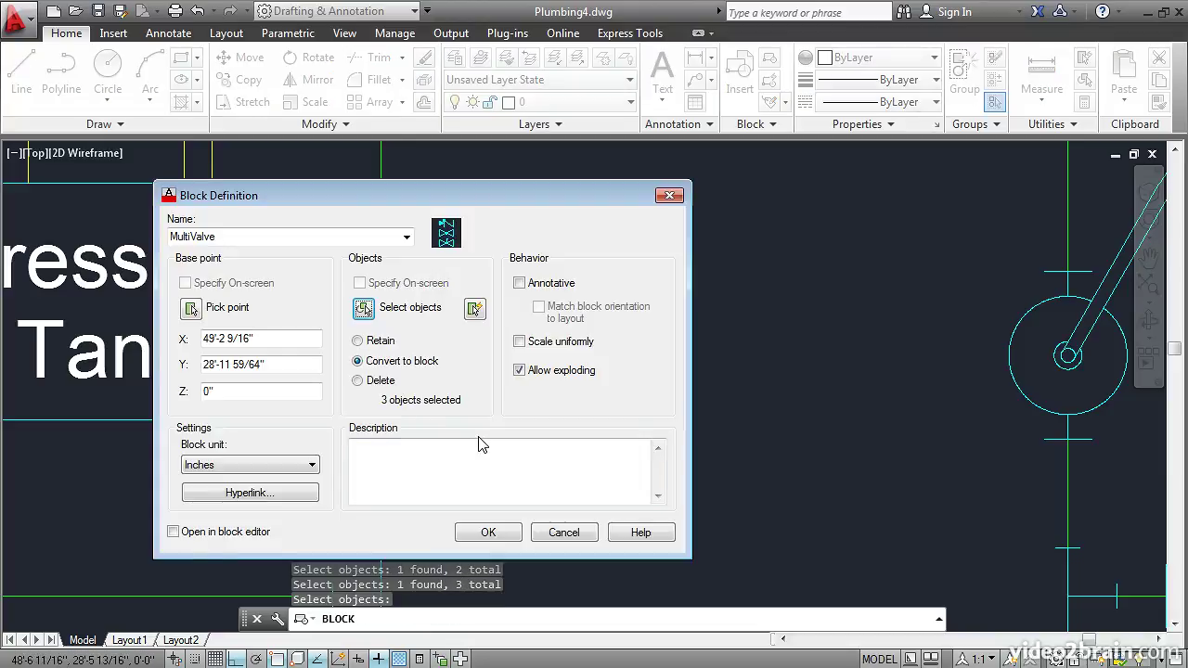
{"action": "left_click", "coordinate": [176, 535]}
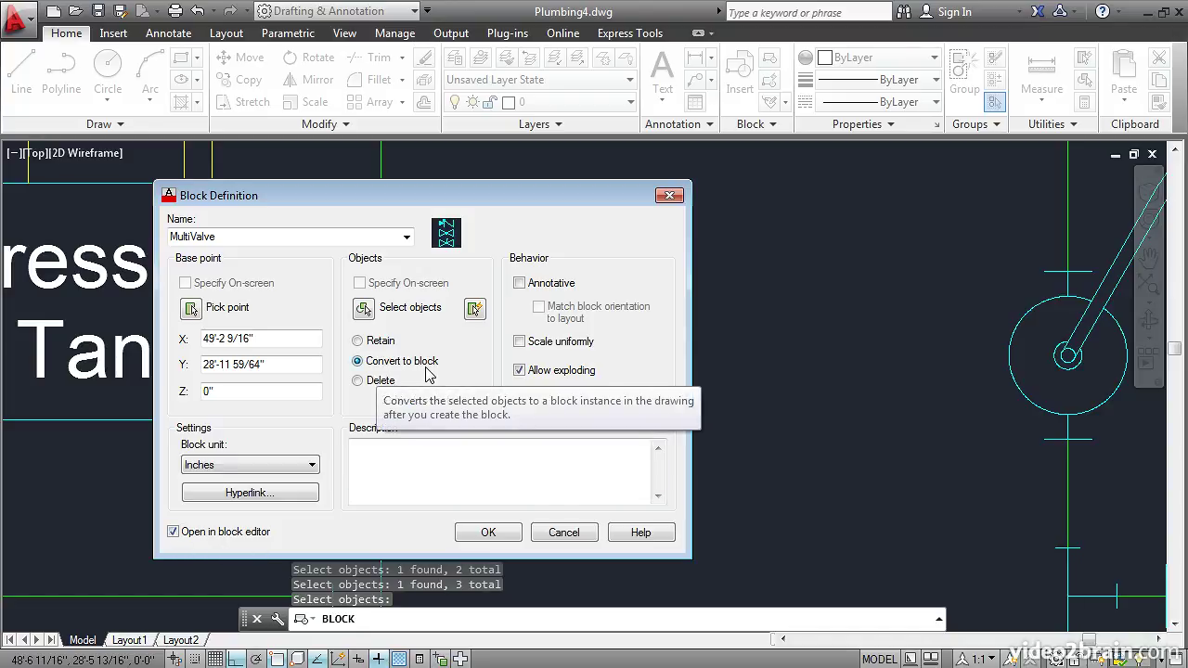
{"action": "left_click", "coordinate": [490, 532]}
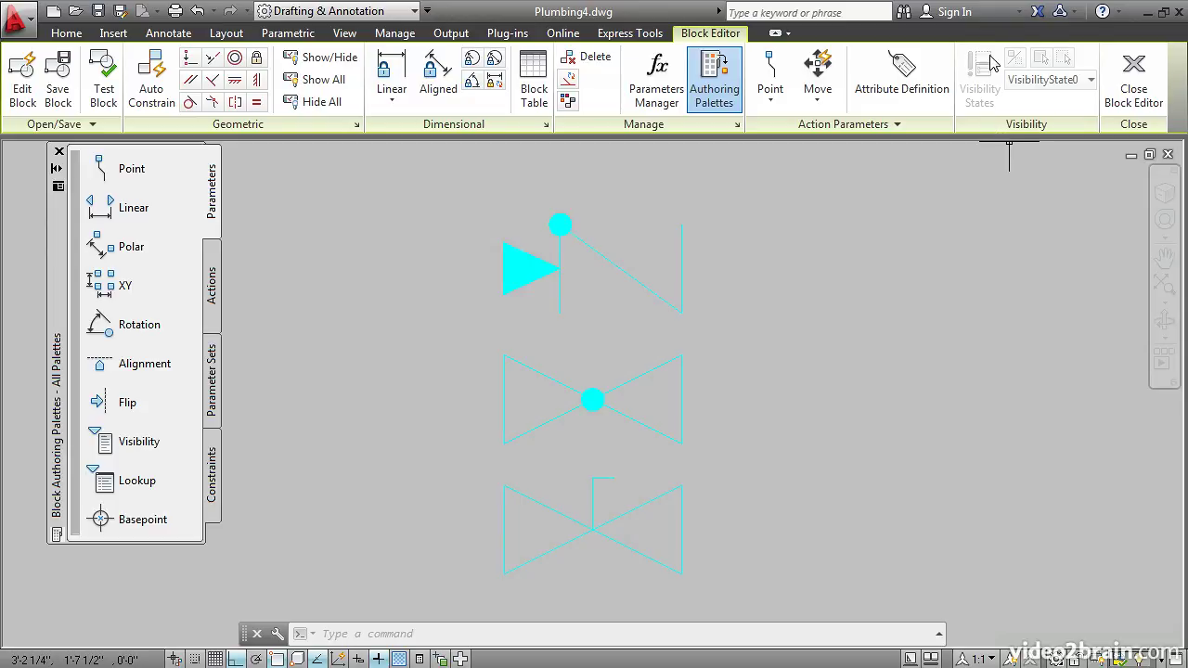
Move all three nested valve blocks inside the MultiValve definition to layer 0.
{"action": "left_click", "coordinate": [720, 591]}
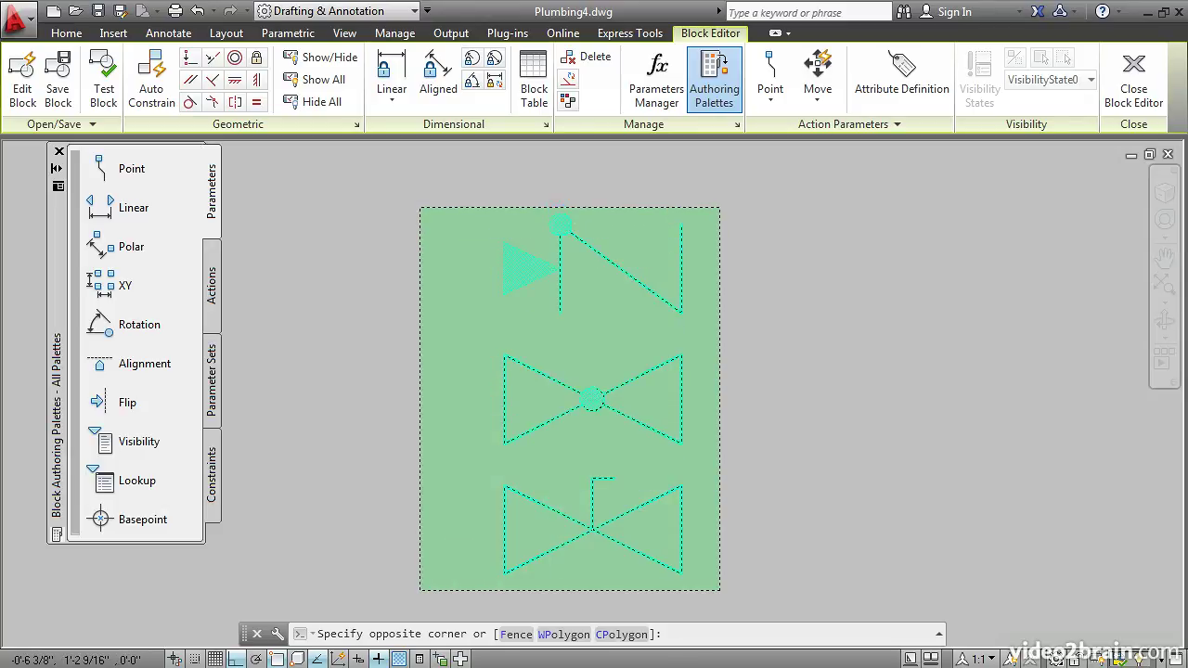
{"action": "left_click", "coordinate": [420, 208]}
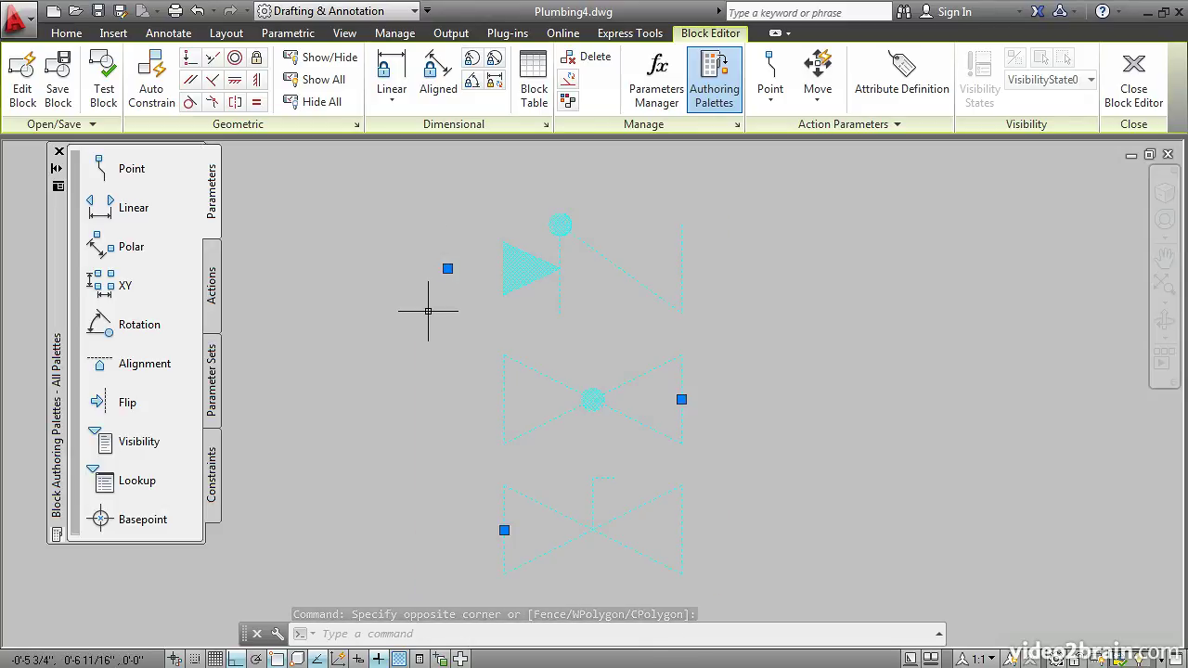
{"action": "left_click", "coordinate": [65, 33]}
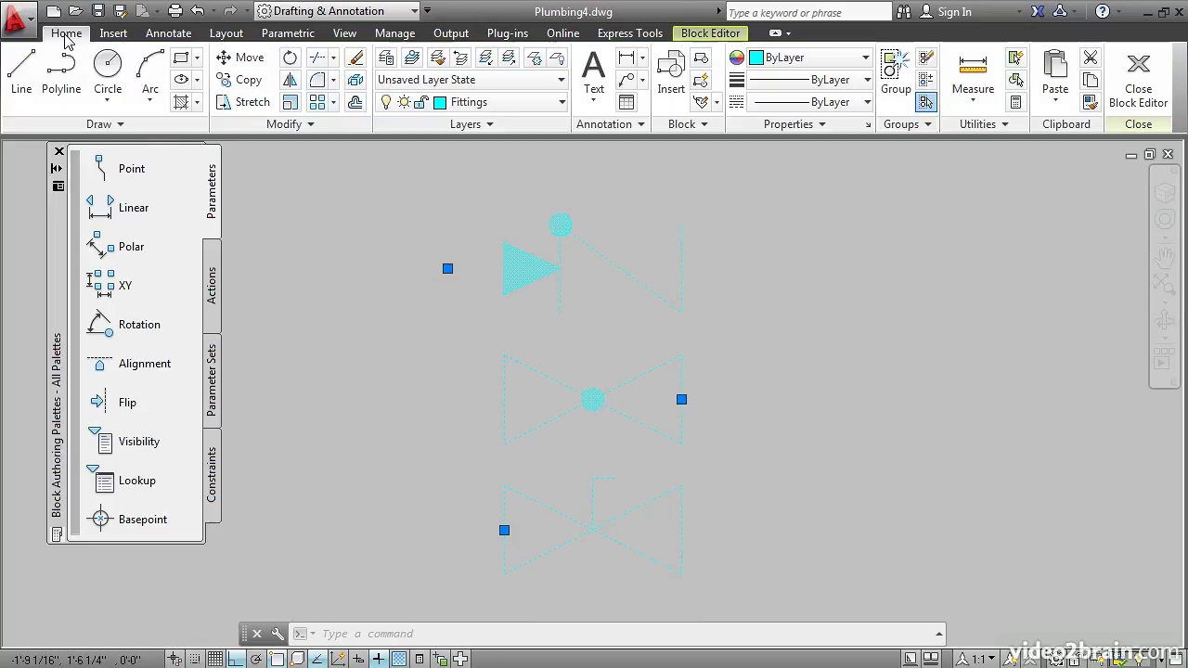
{"action": "left_click", "coordinate": [492, 104]}
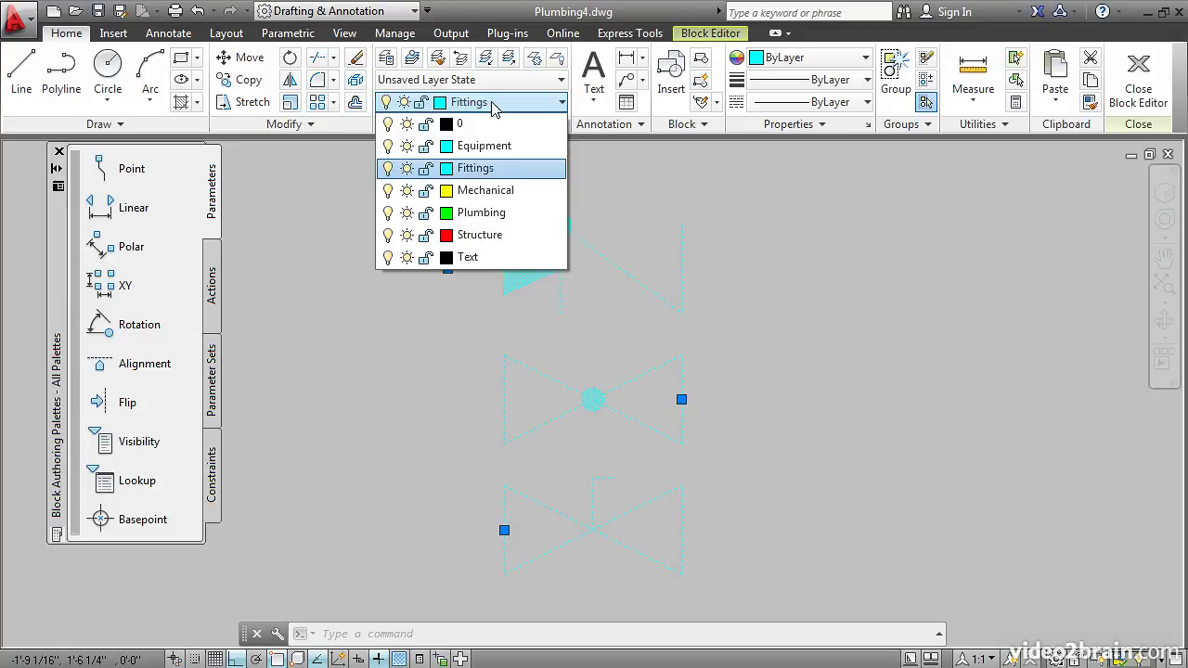
{"action": "left_click", "coordinate": [462, 127]}
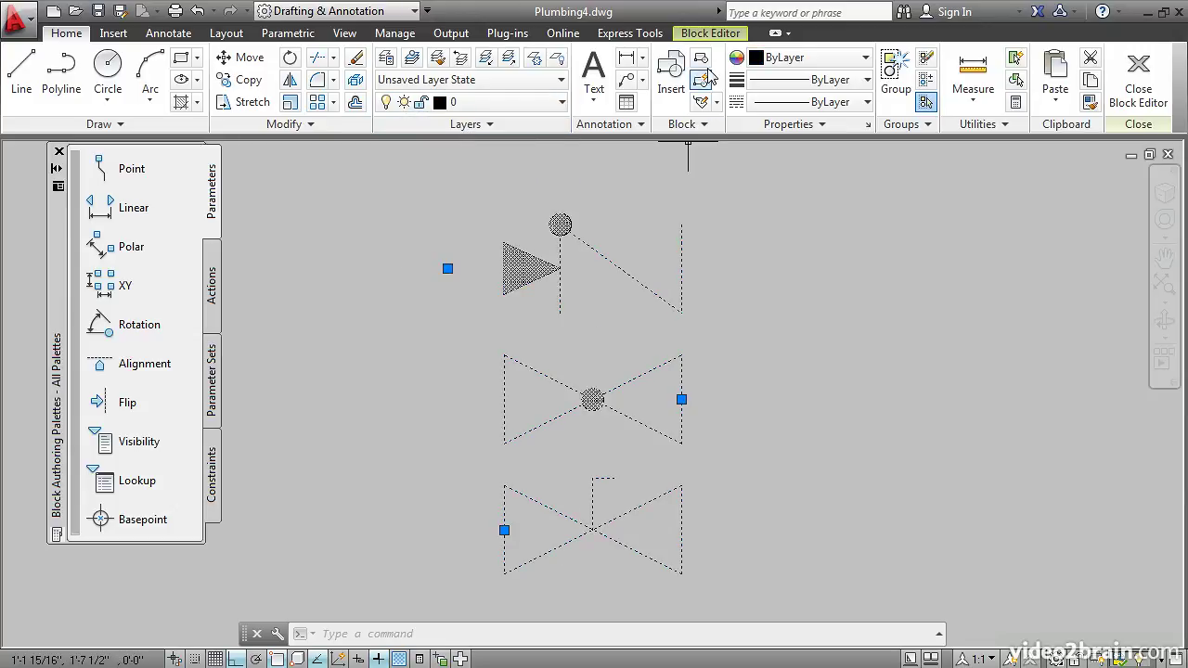
Close the Block Editor and save the changes to MultiValve.
{"action": "left_click", "coordinate": [711, 34]}
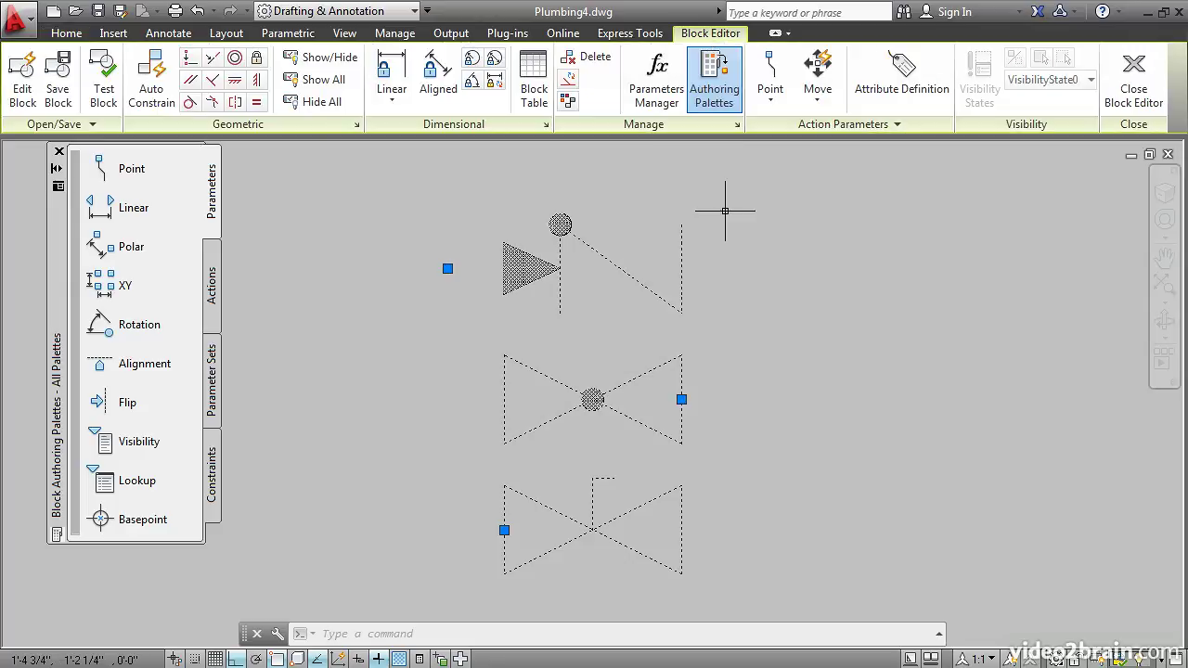
{"action": "left_click", "coordinate": [1138, 81]}
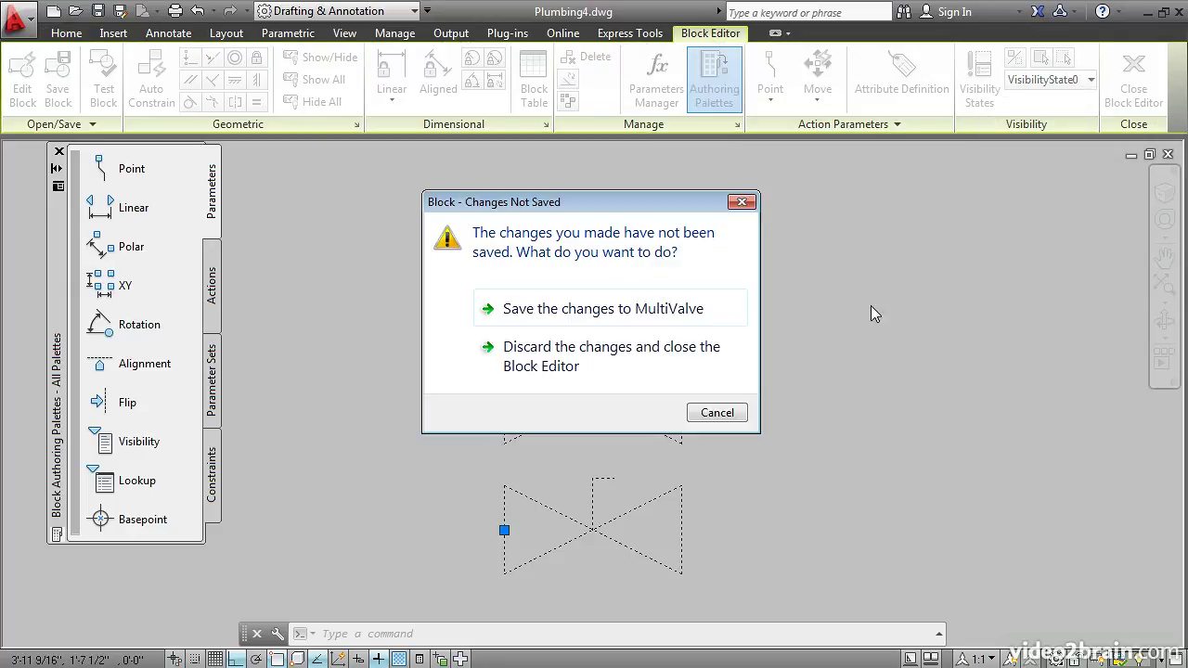
{"action": "left_click", "coordinate": [571, 311]}
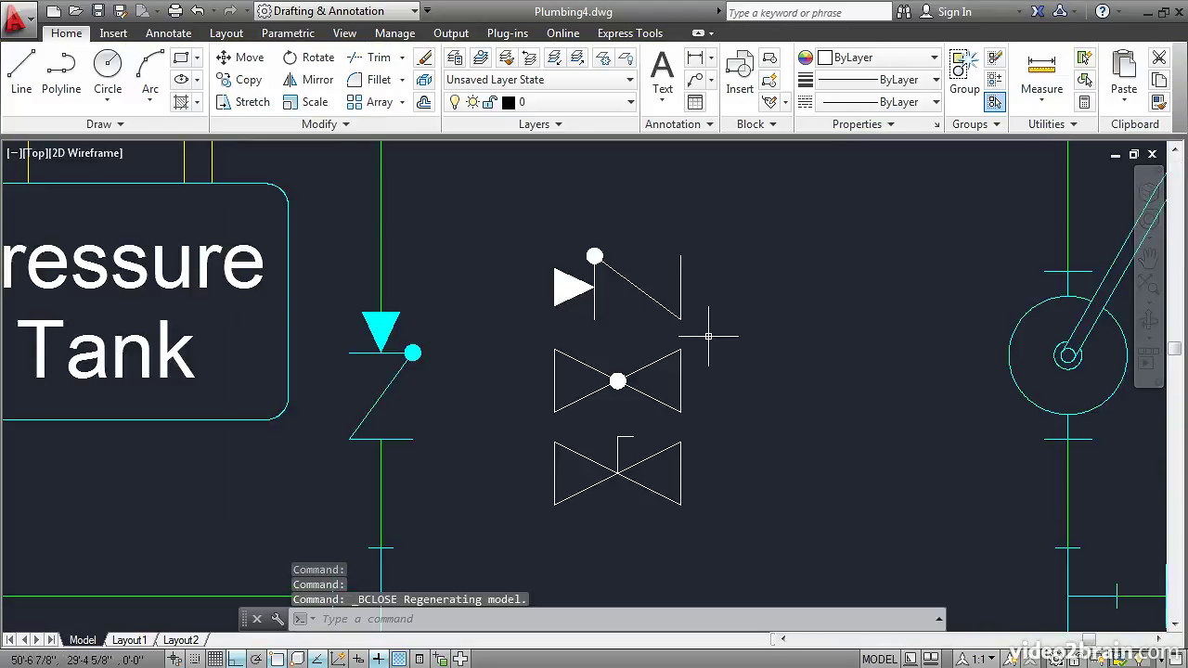